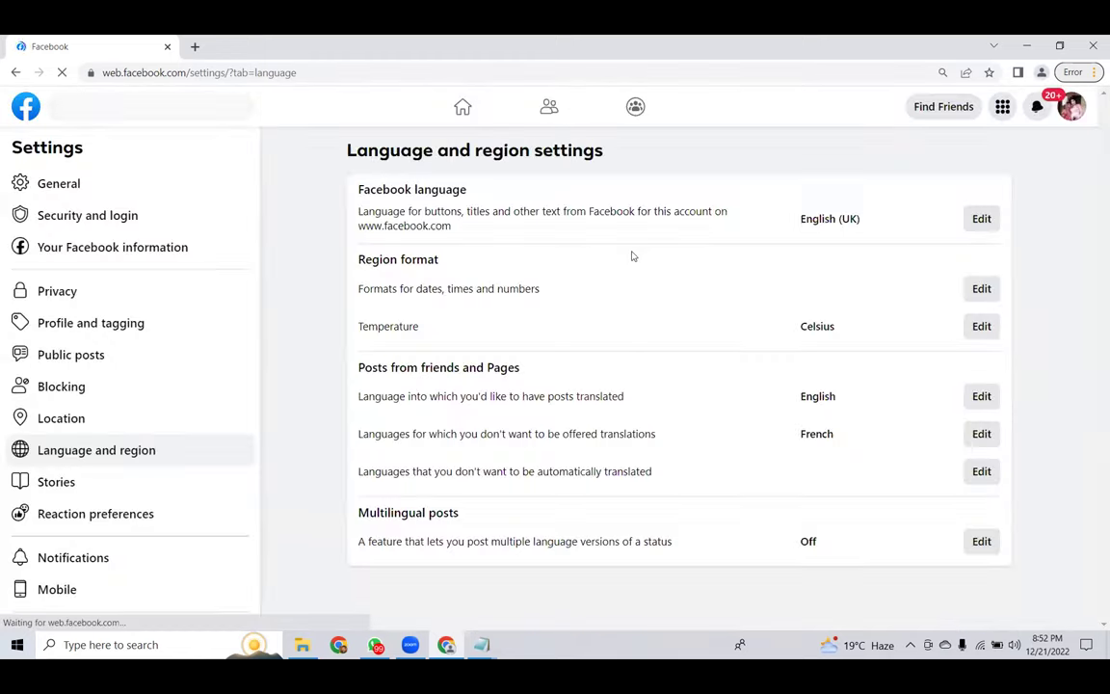
Open the account's profile page, look through its posts and friends, and return to the home feed
click(479, 108)
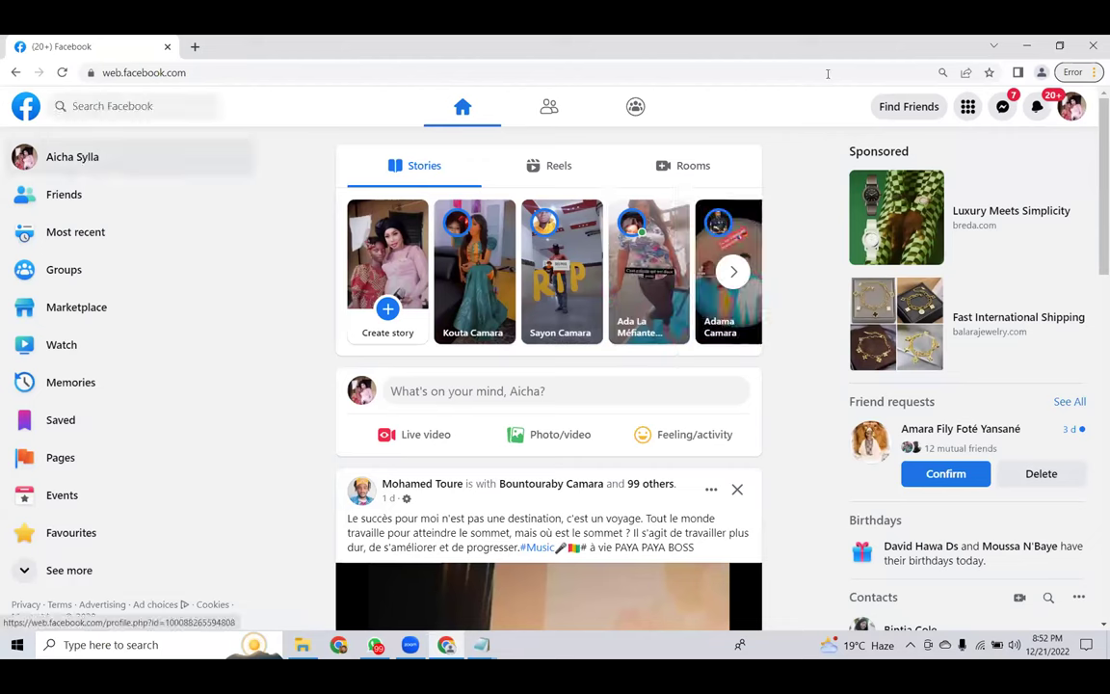
click(96, 162)
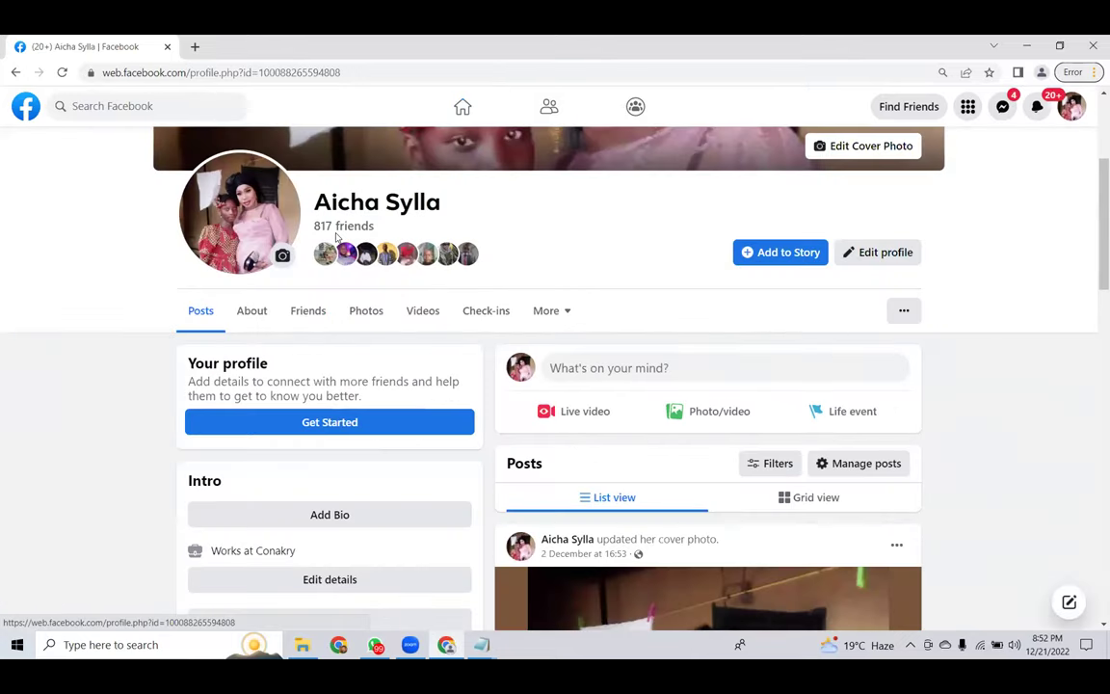
scroll(696, 384, down, 5)
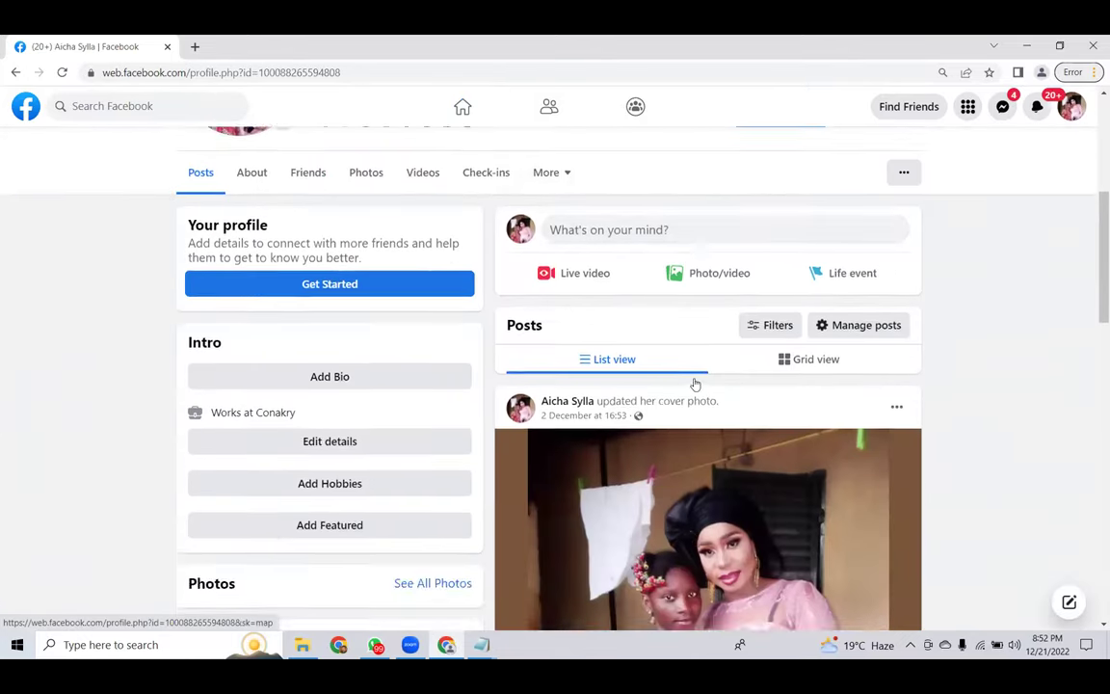
scroll(713, 515, up, 5)
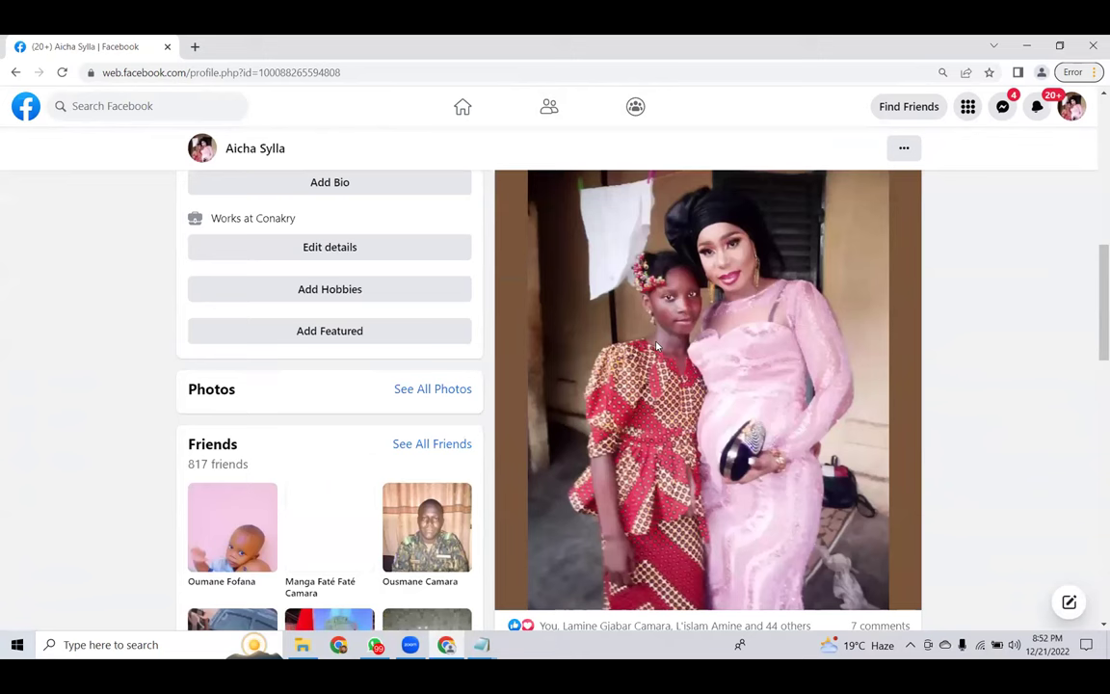
scroll(569, 344, down, 4)
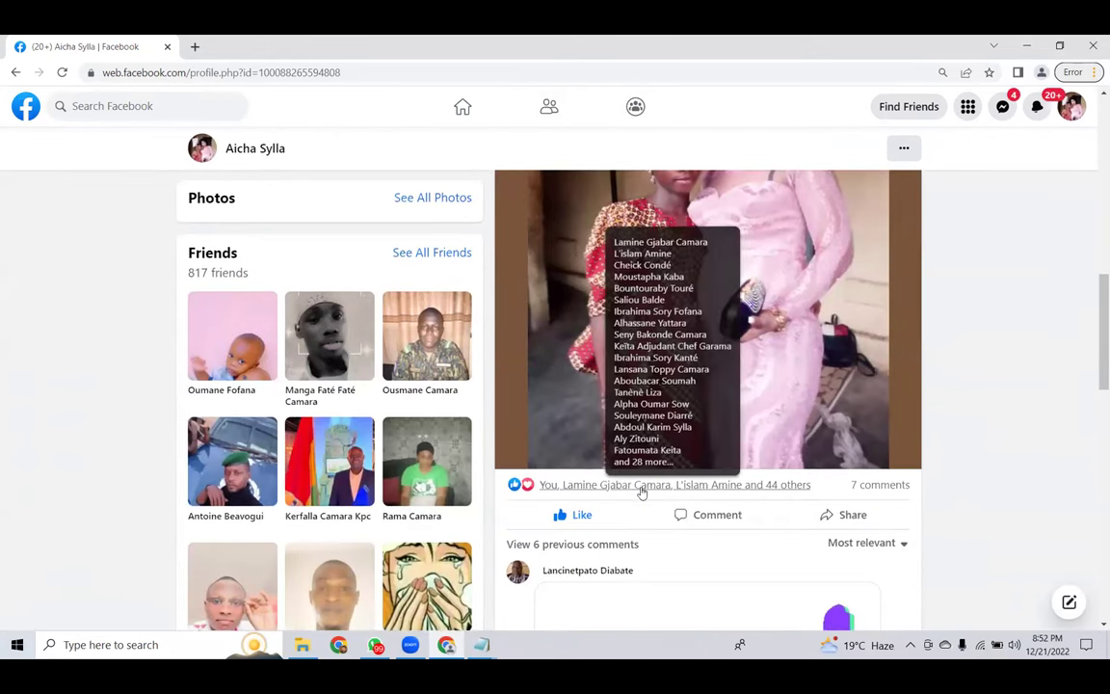
scroll(638, 488, down, 2)
scroll(555, 285, up, 5)
click(464, 109)
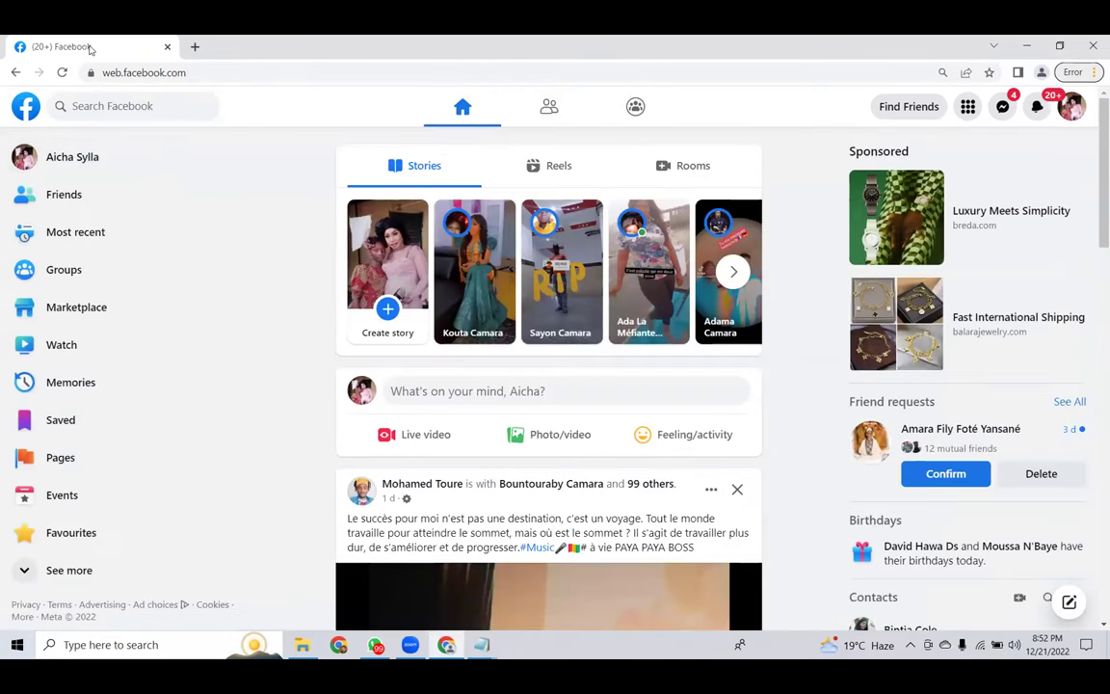
Pin the Facebook tab and restart the browser from the Batch11001 shortcut in the batch 11 folder
right_click(88, 46)
click(154, 168)
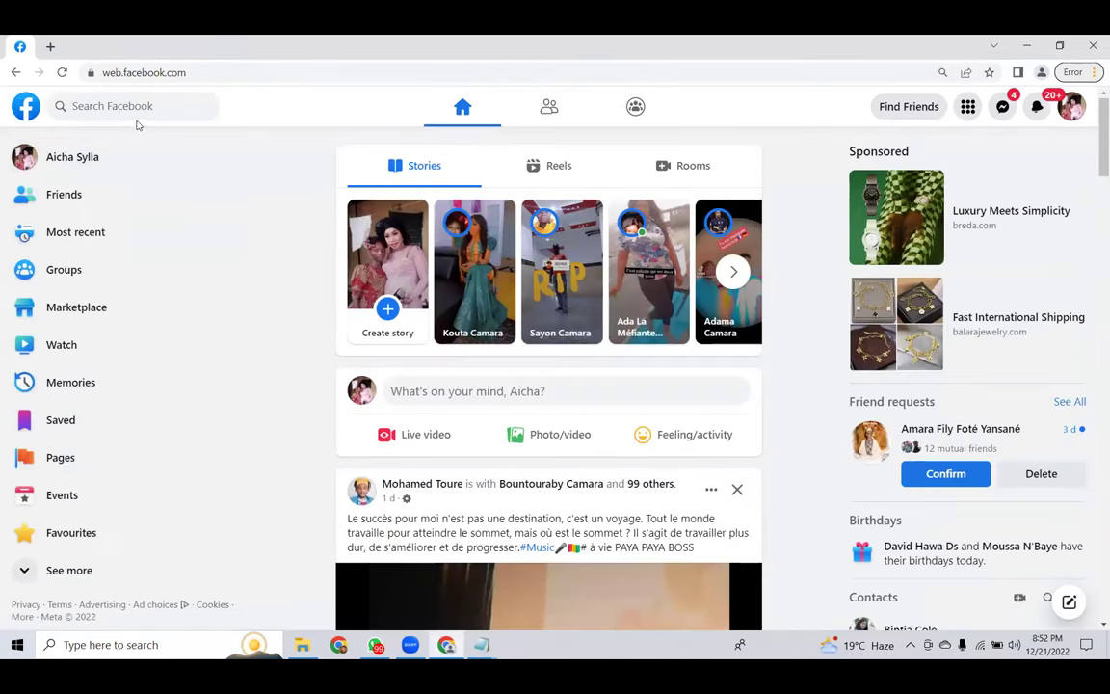
click(1088, 49)
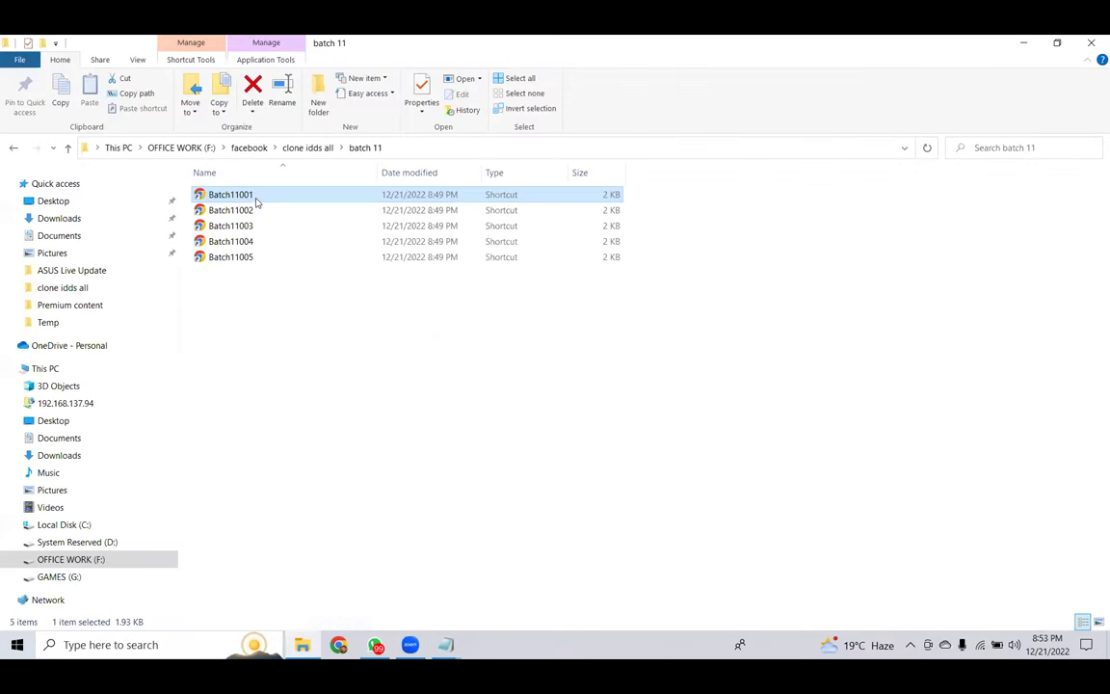
double_click(263, 209)
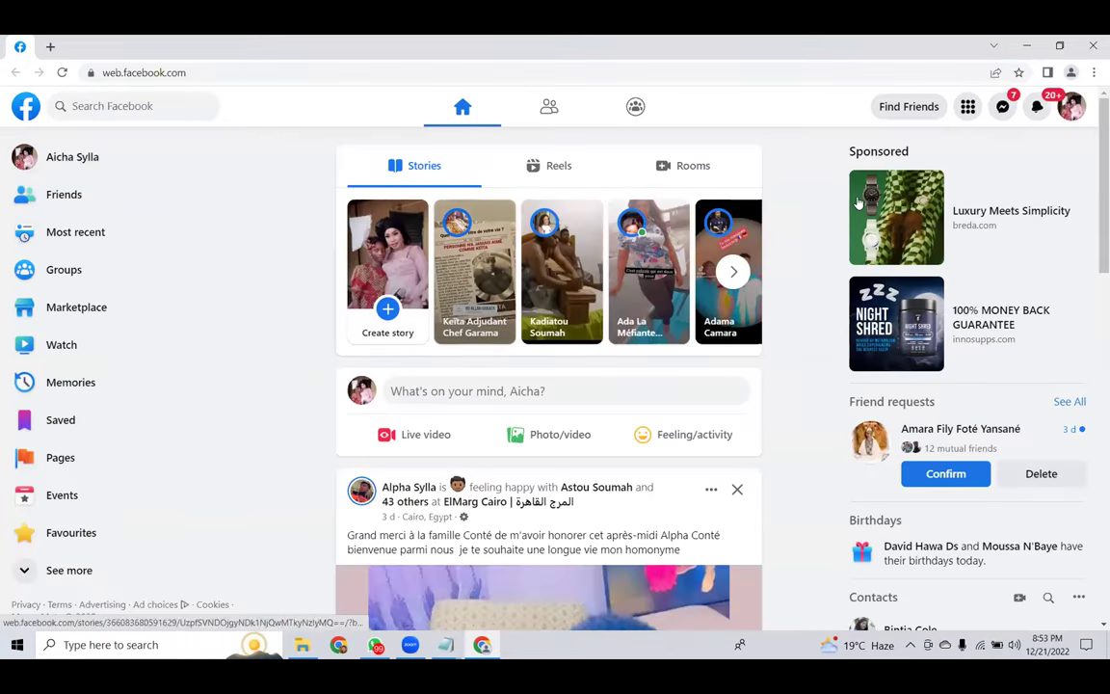
Open the Security and login section of the Facebook account settings
click(1070, 112)
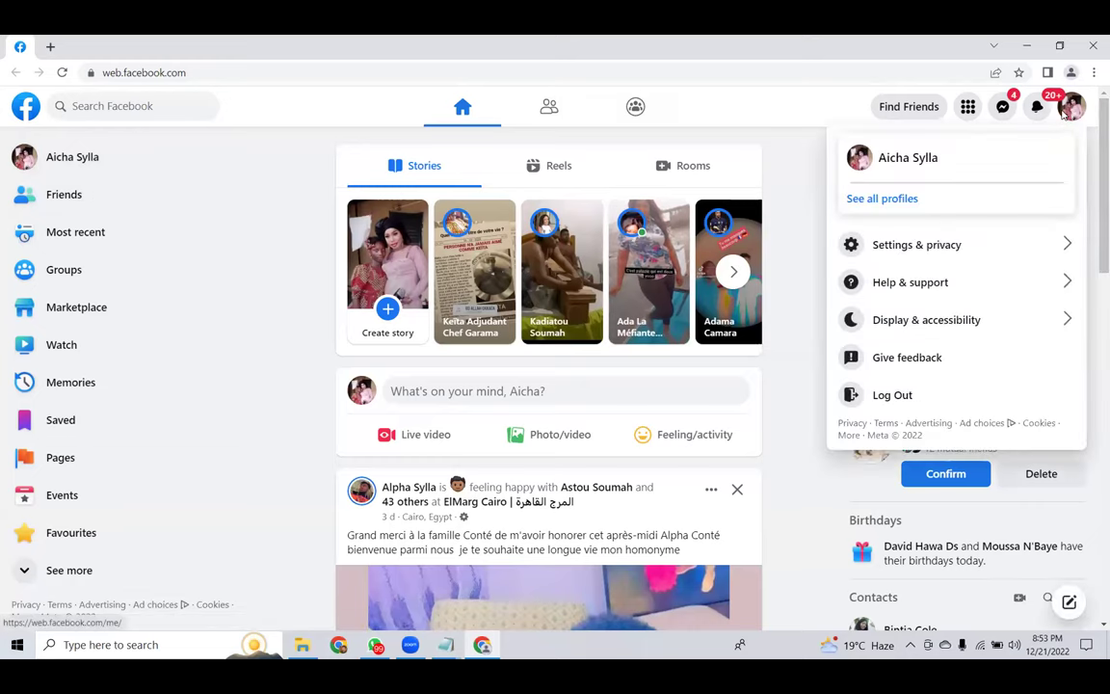
click(909, 247)
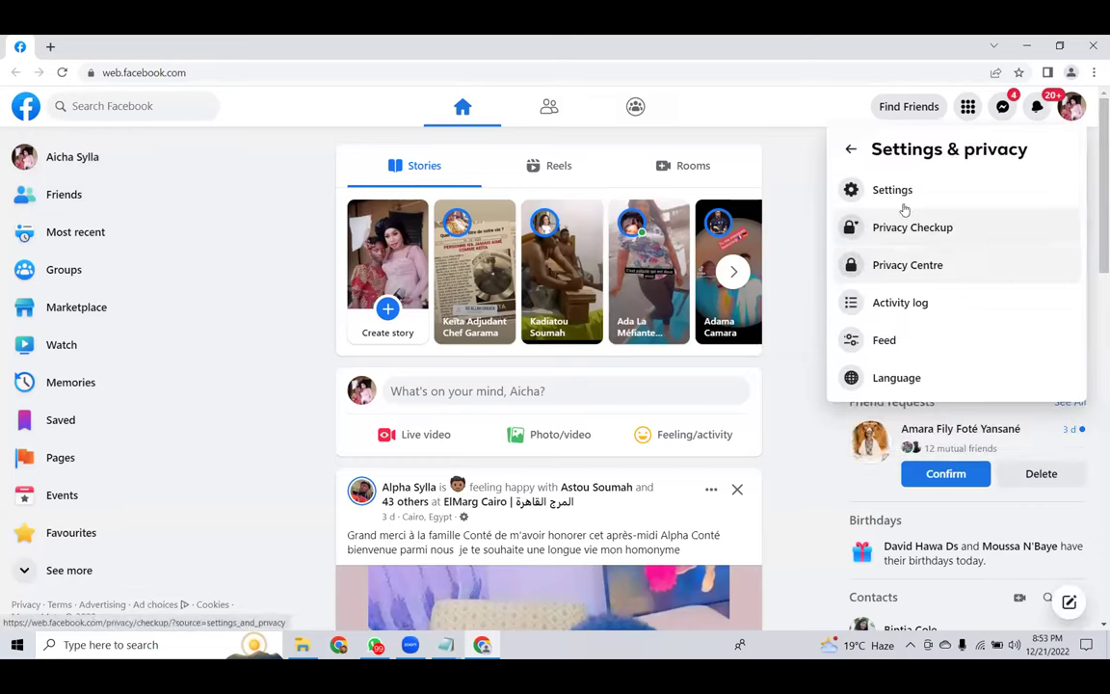
click(886, 190)
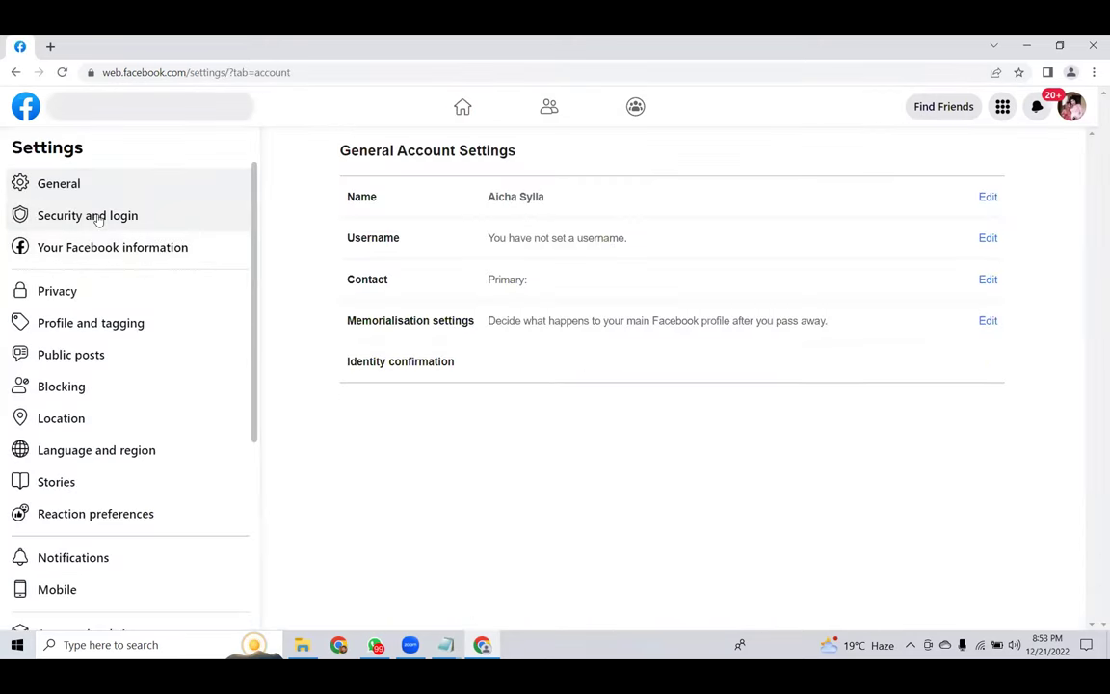
click(97, 218)
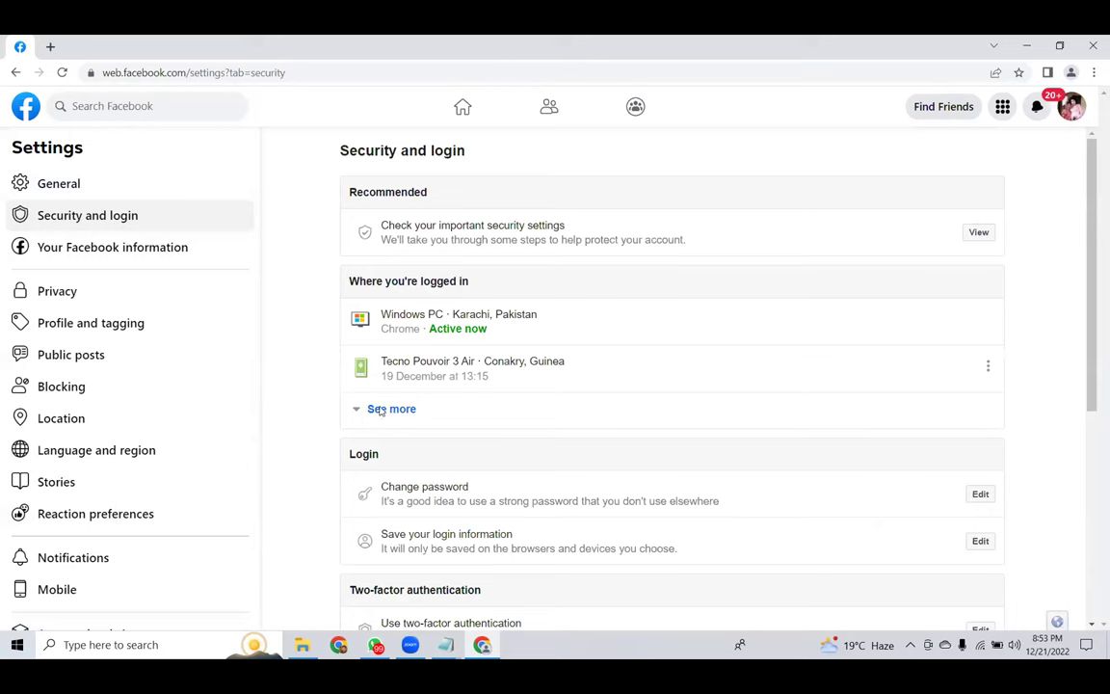
Expand the list of logged-in devices, check the locations' IP addresses, and log out of all sessions
click(381, 409)
scroll(526, 371, down, 1)
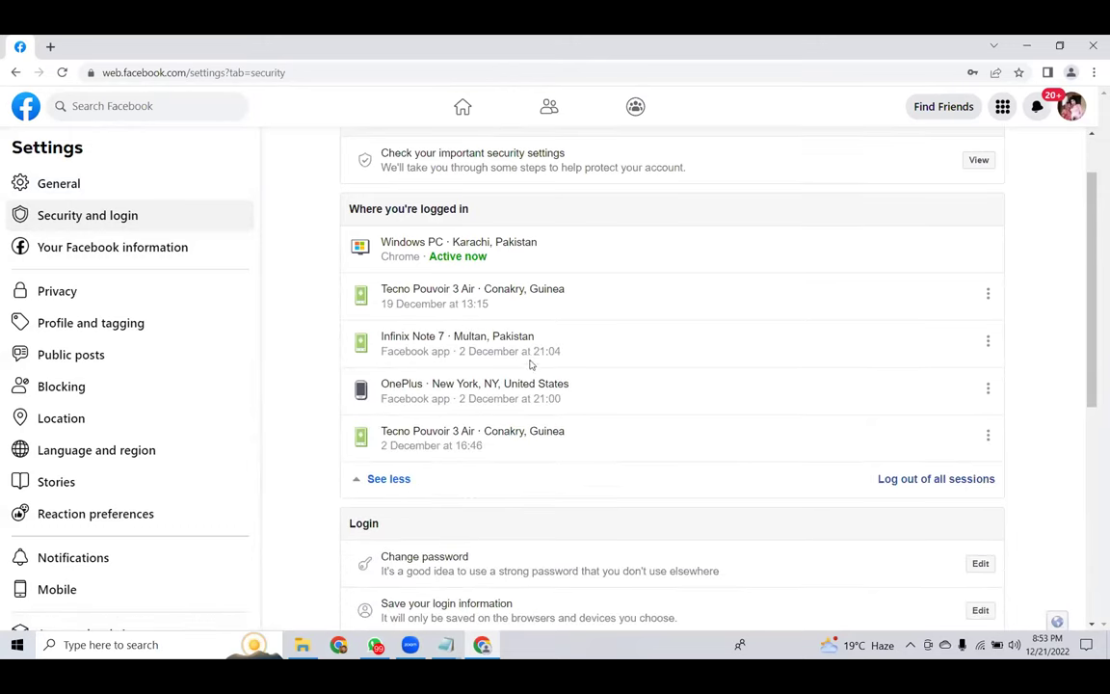
mouse_move(457, 337)
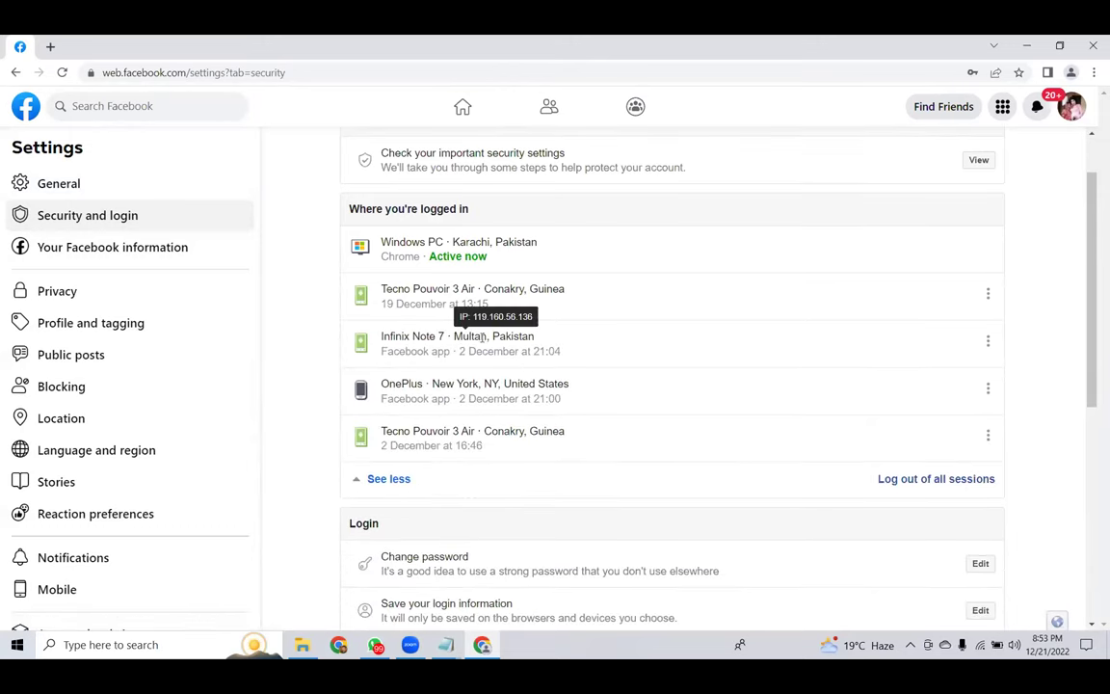
mouse_move(473, 388)
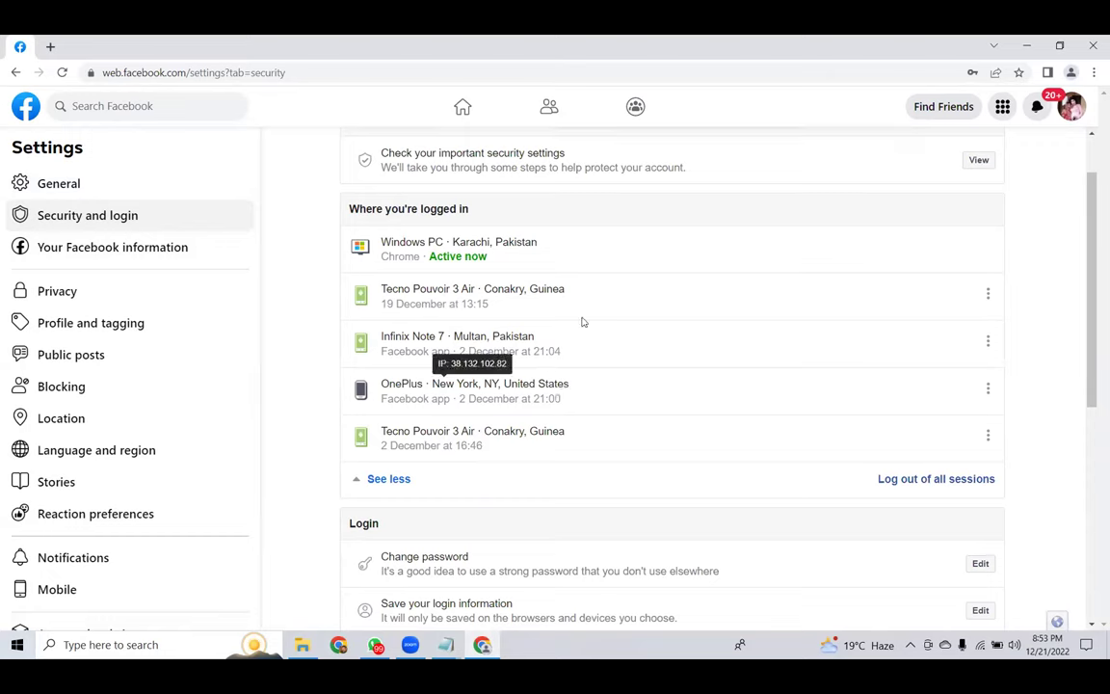
click(925, 479)
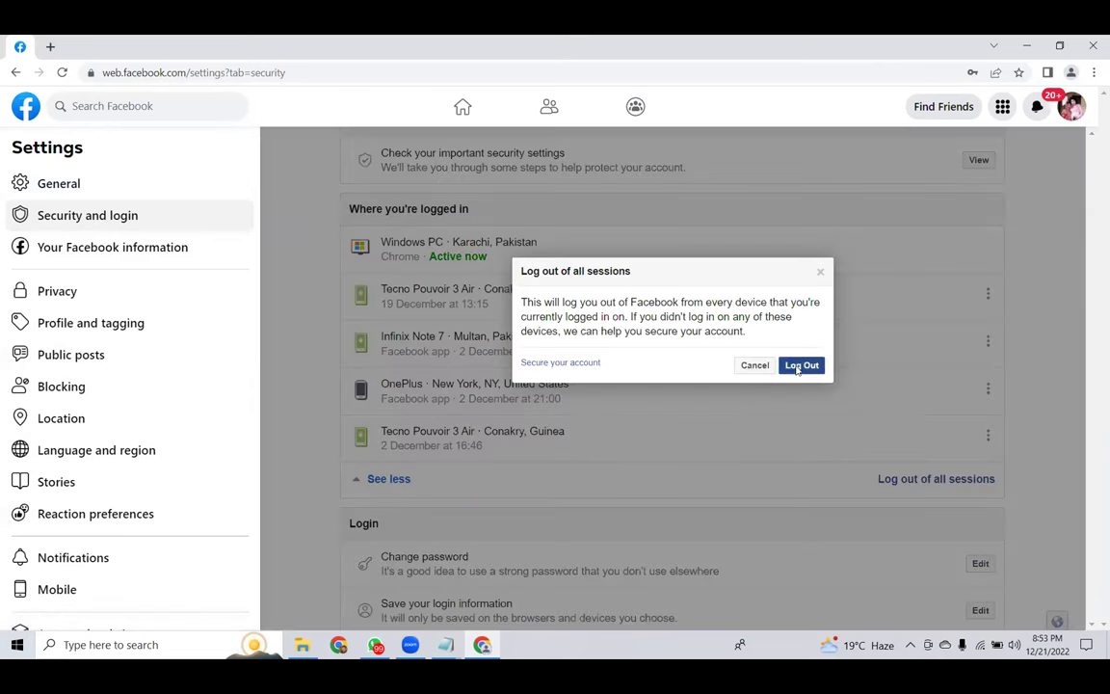
click(786, 367)
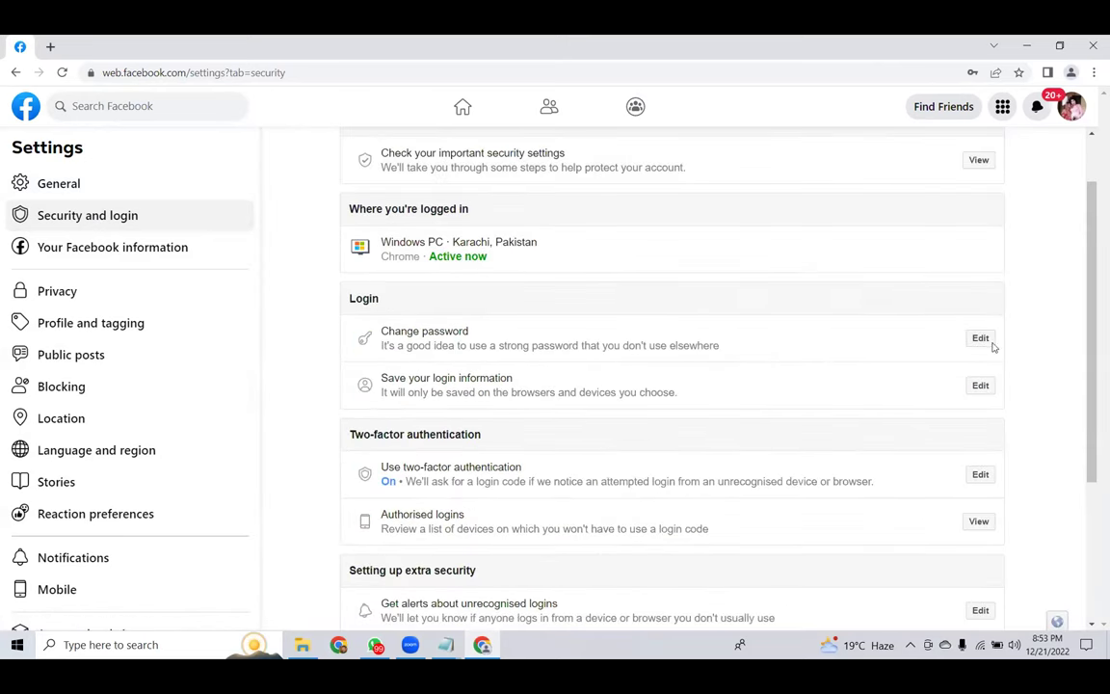
Change the account password by entering and retyping the new password, save it, and choose to stay logged in
click(980, 338)
click(575, 426)
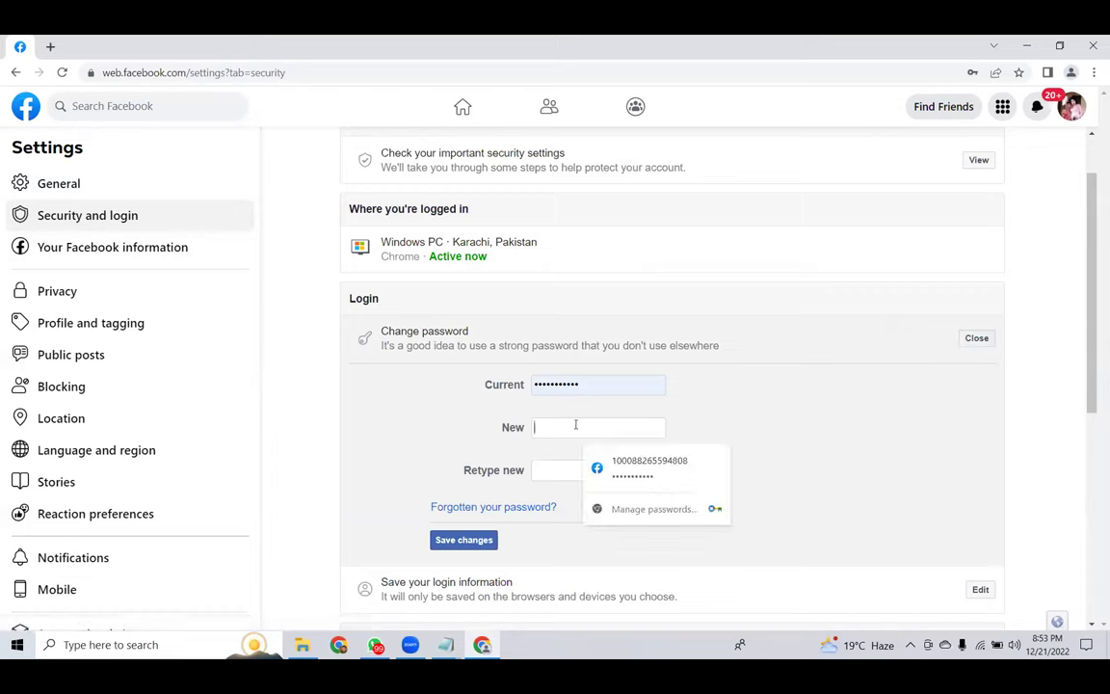
text(•••••••••)
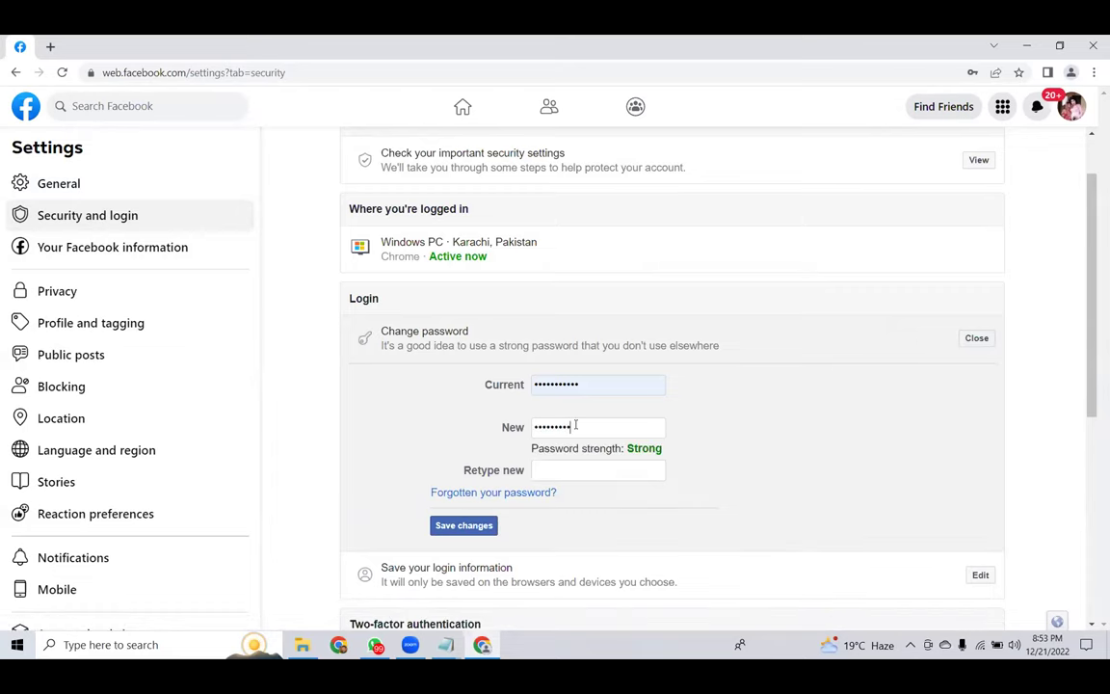
text(•••••••••)
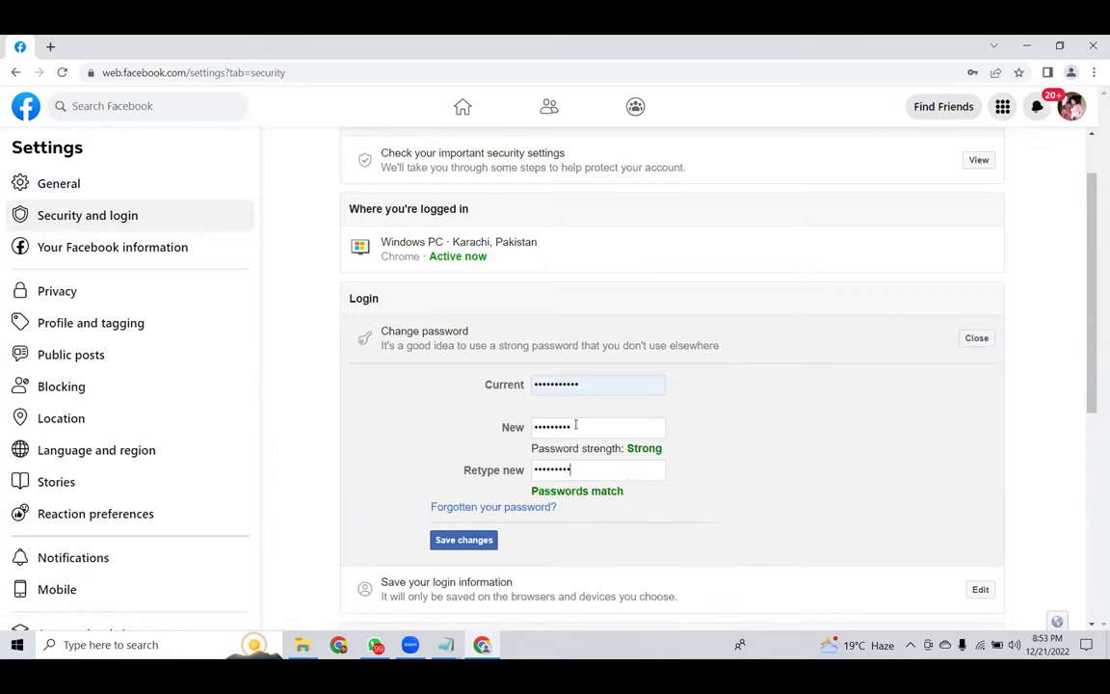
click(474, 541)
click(987, 278)
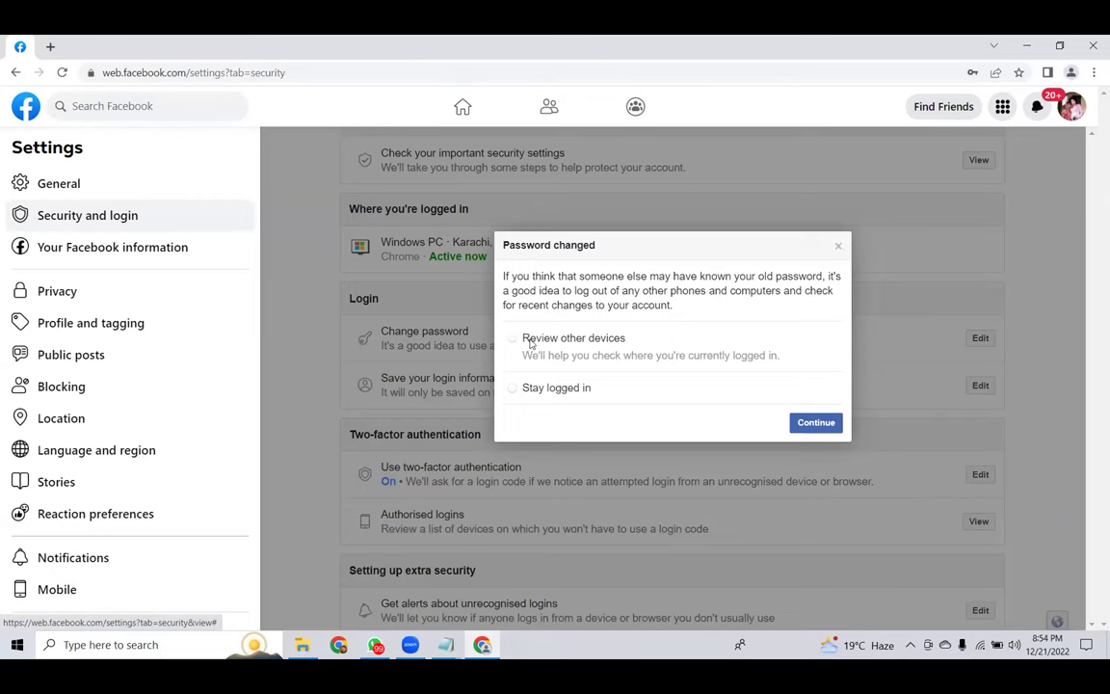
click(552, 391)
click(813, 422)
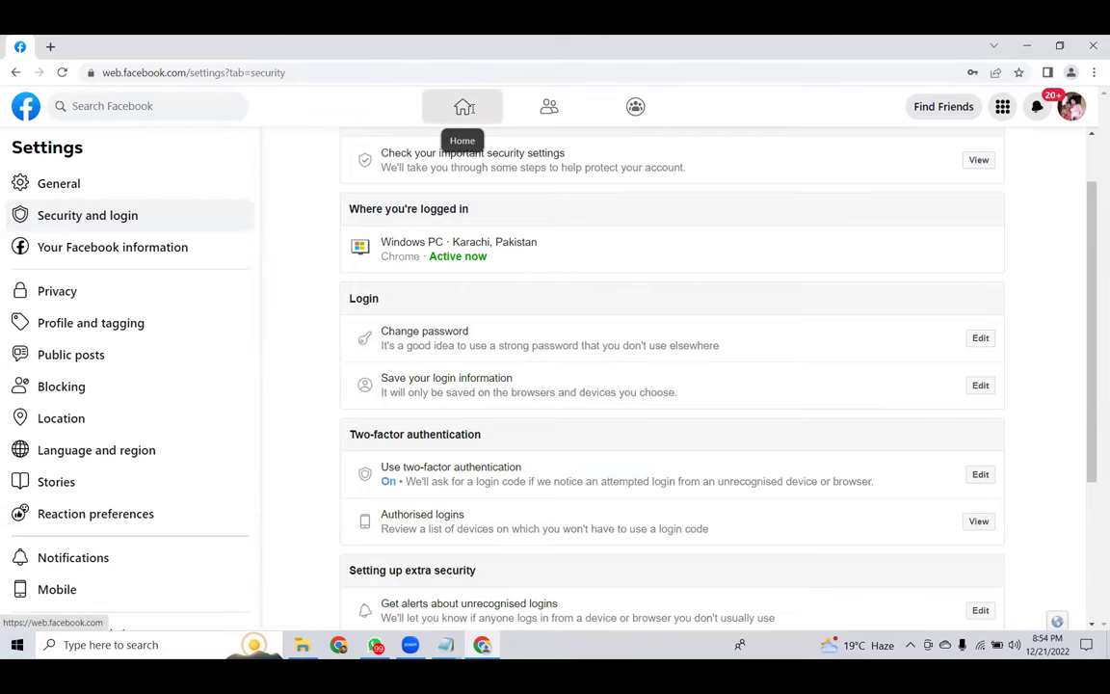
Return to the home feed and look through the account's notifications and Messenger chats
click(463, 109)
click(628, 155)
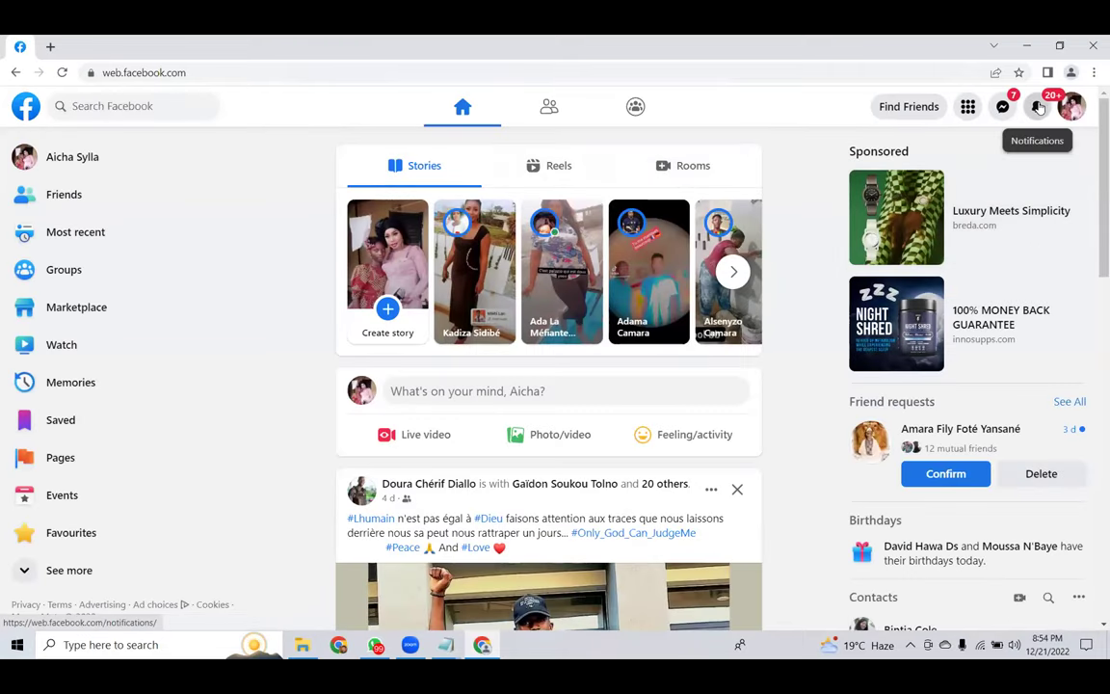
click(1036, 106)
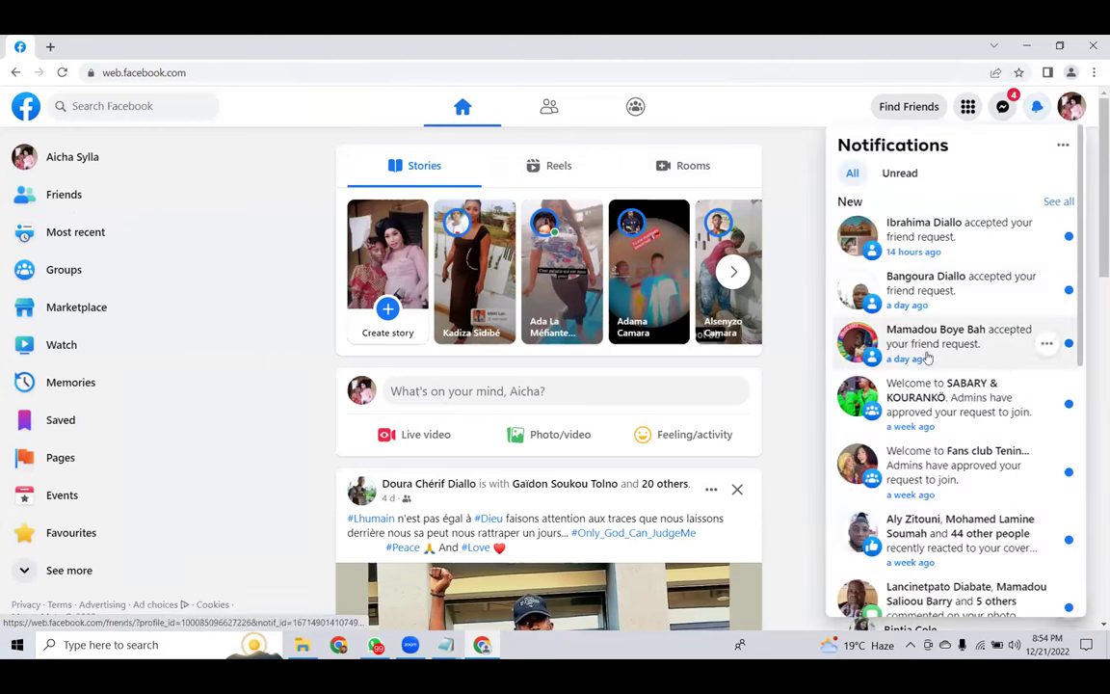
scroll(957, 386, down, 5)
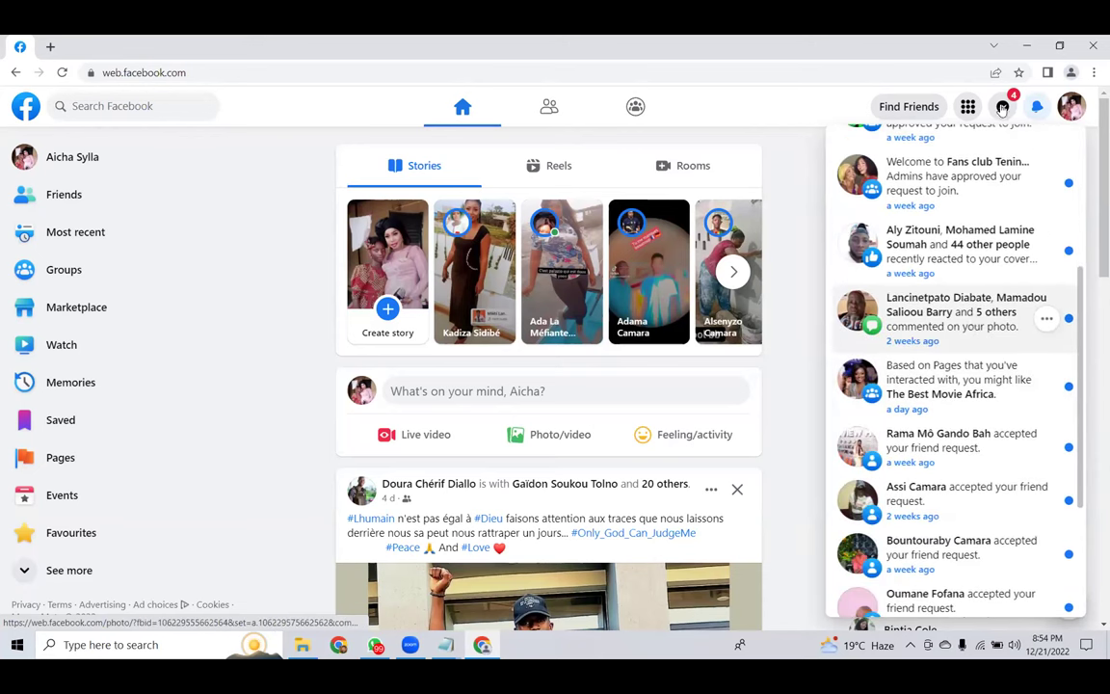
click(1002, 107)
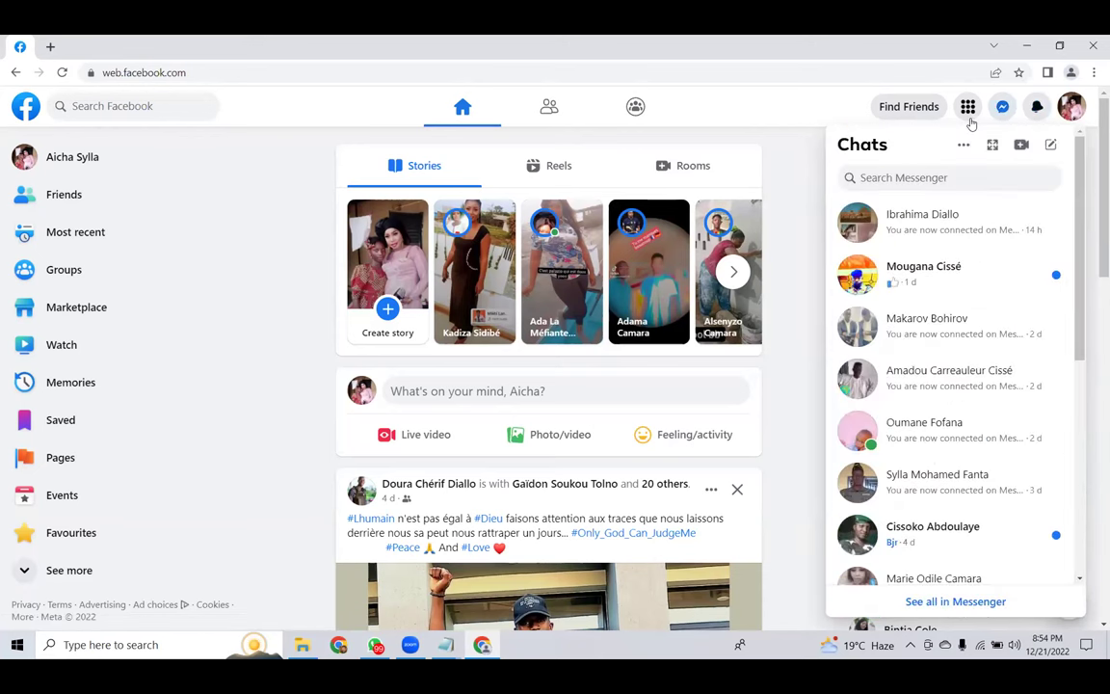
scroll(972, 125, down, 5)
scroll(979, 188, up, 3)
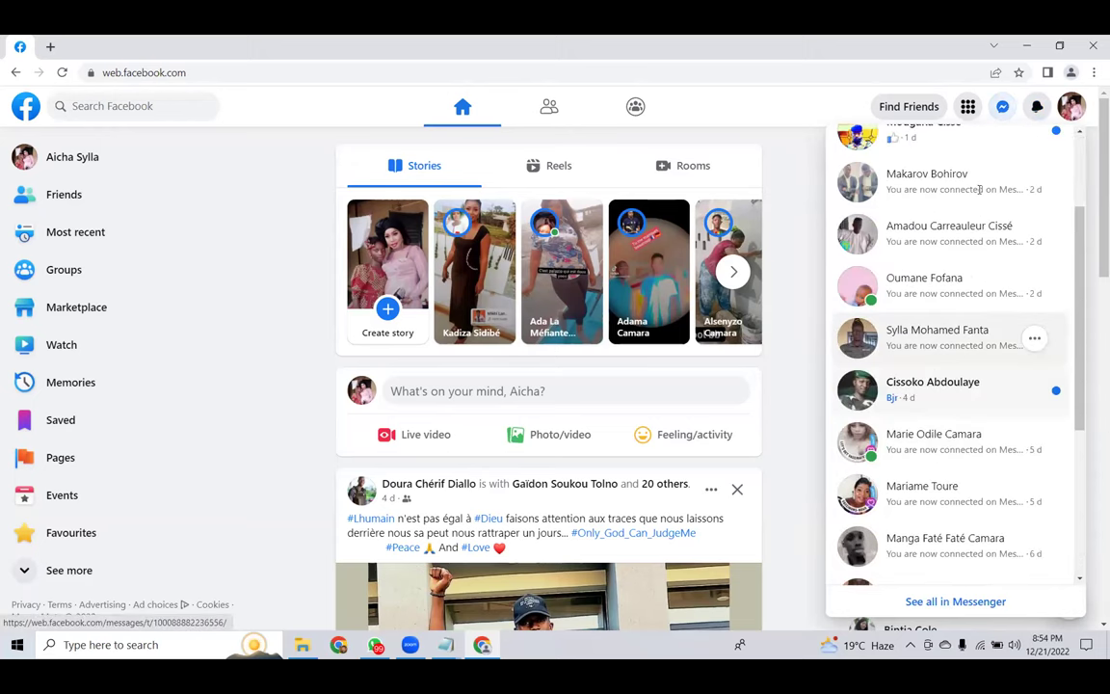
Review the list of joined groups and the Pages section, and return to the home feed
click(131, 274)
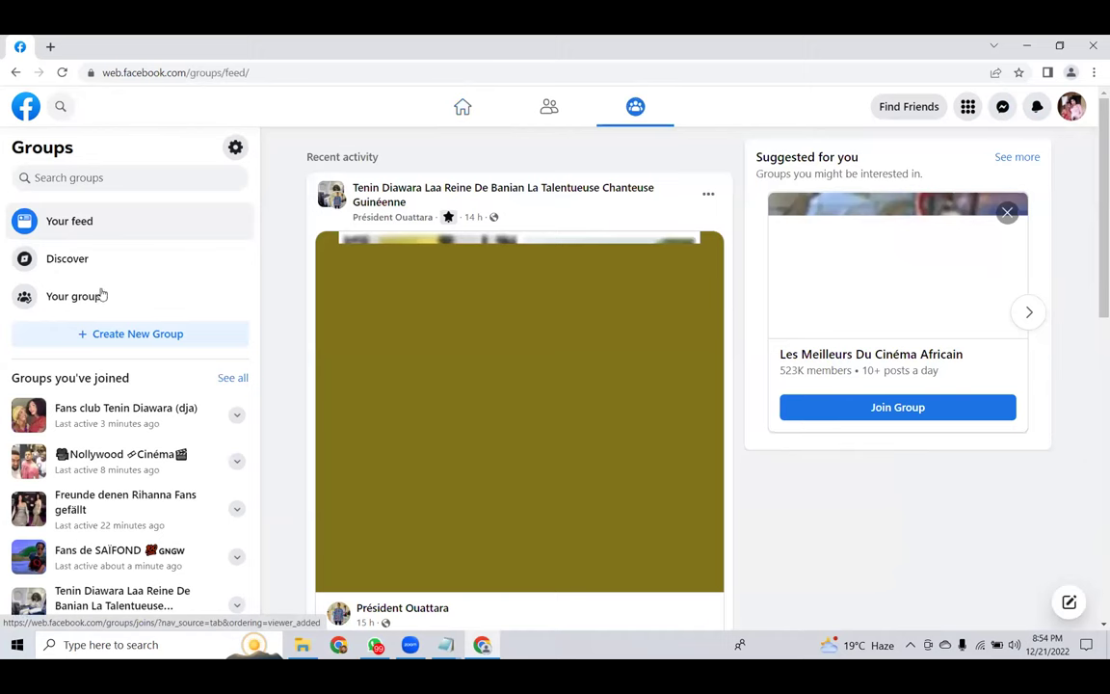
click(43, 293)
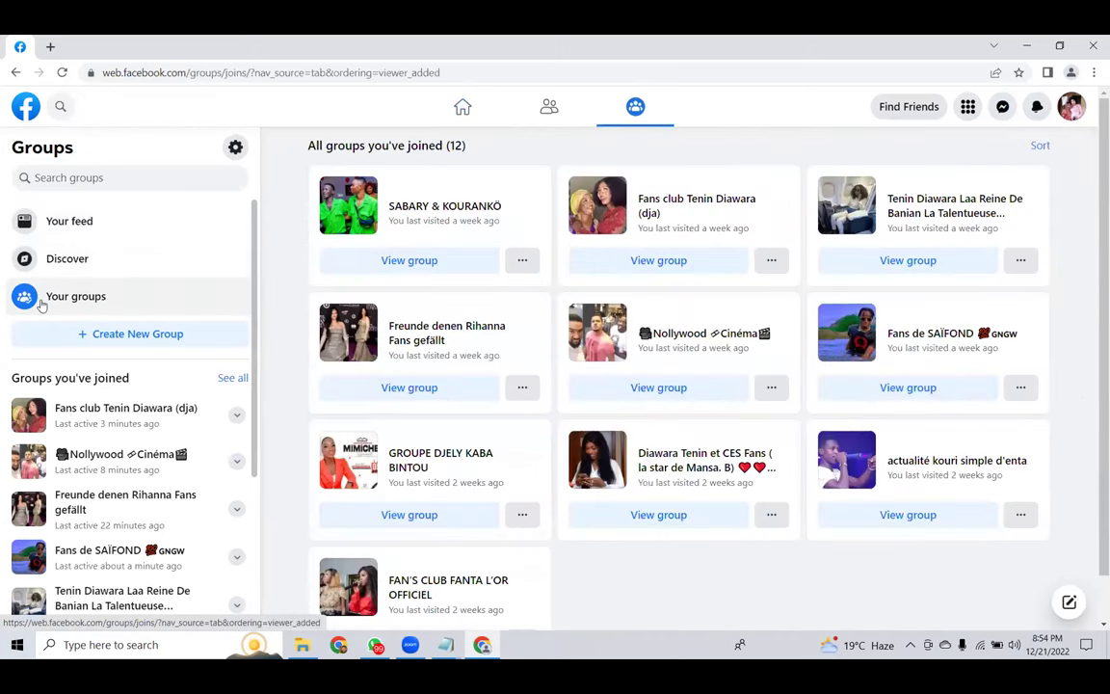
scroll(103, 433, down, 2)
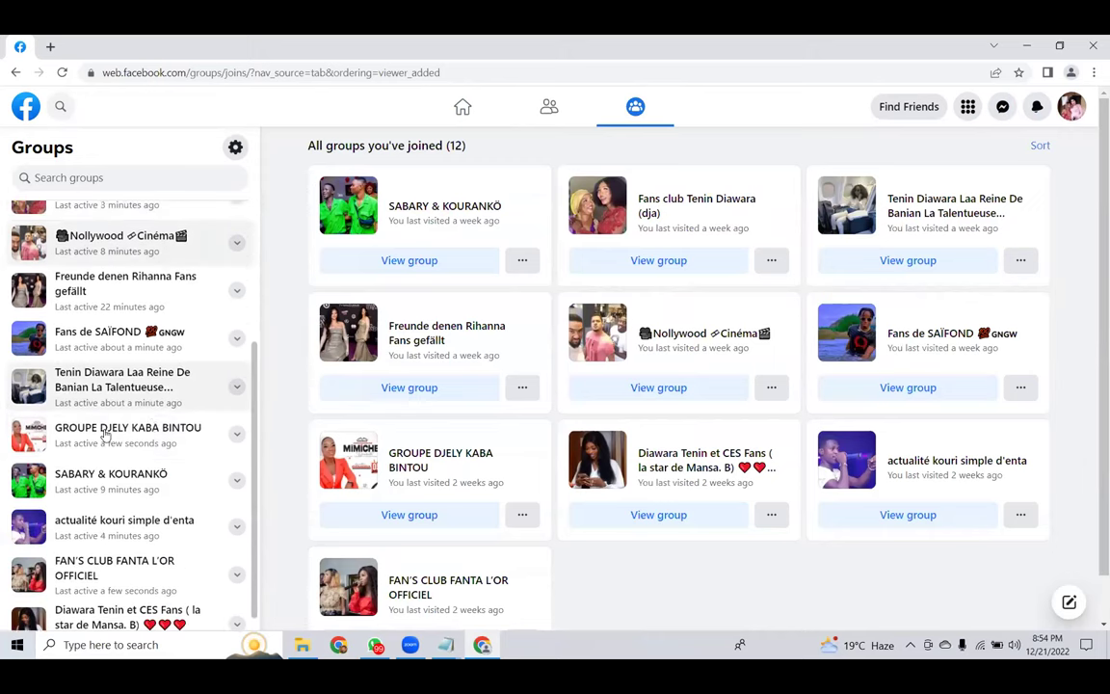
click(486, 110)
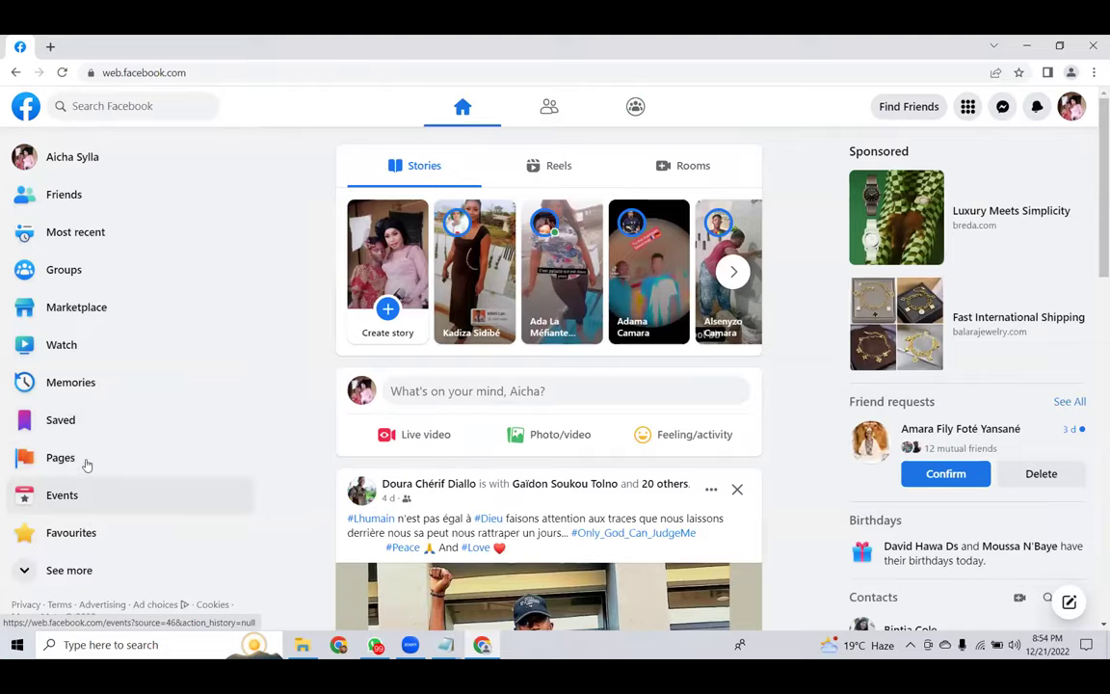
click(85, 460)
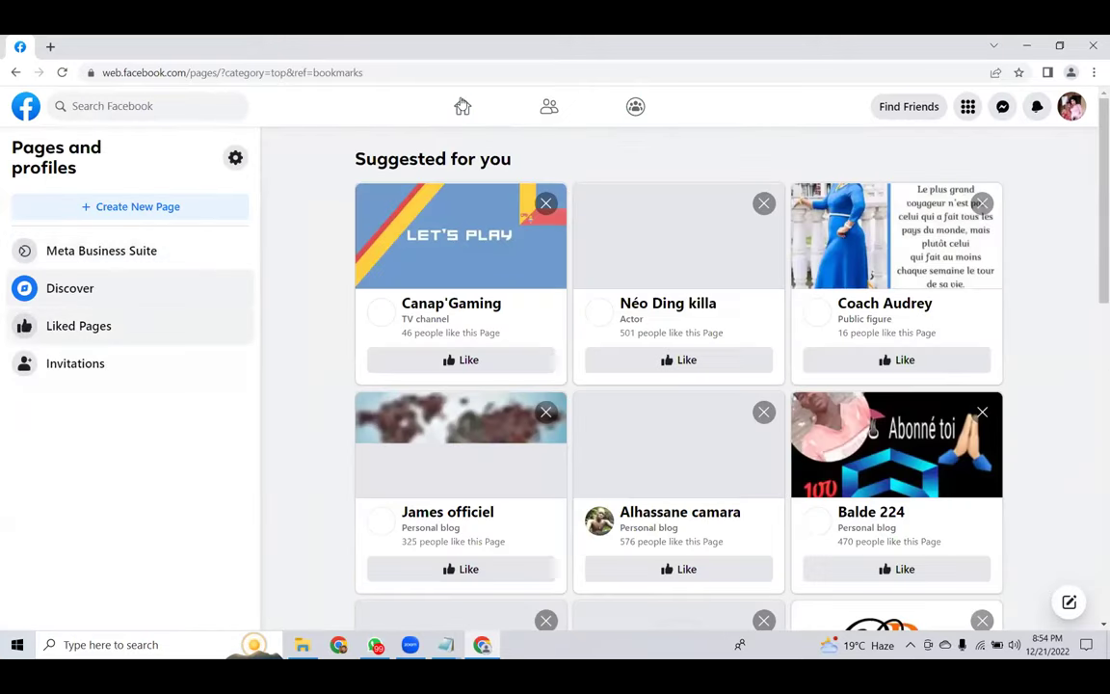
click(464, 106)
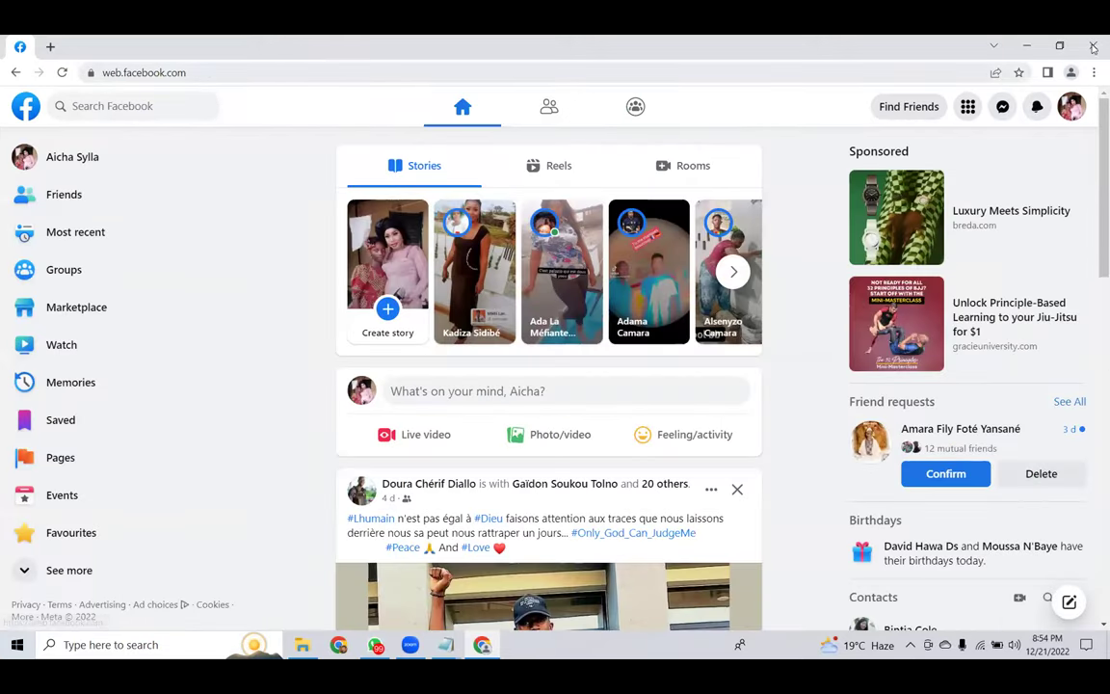
Close the browser and launch the Batch11002 shortcut from the batch 11 folder
click(1093, 46)
click(249, 207)
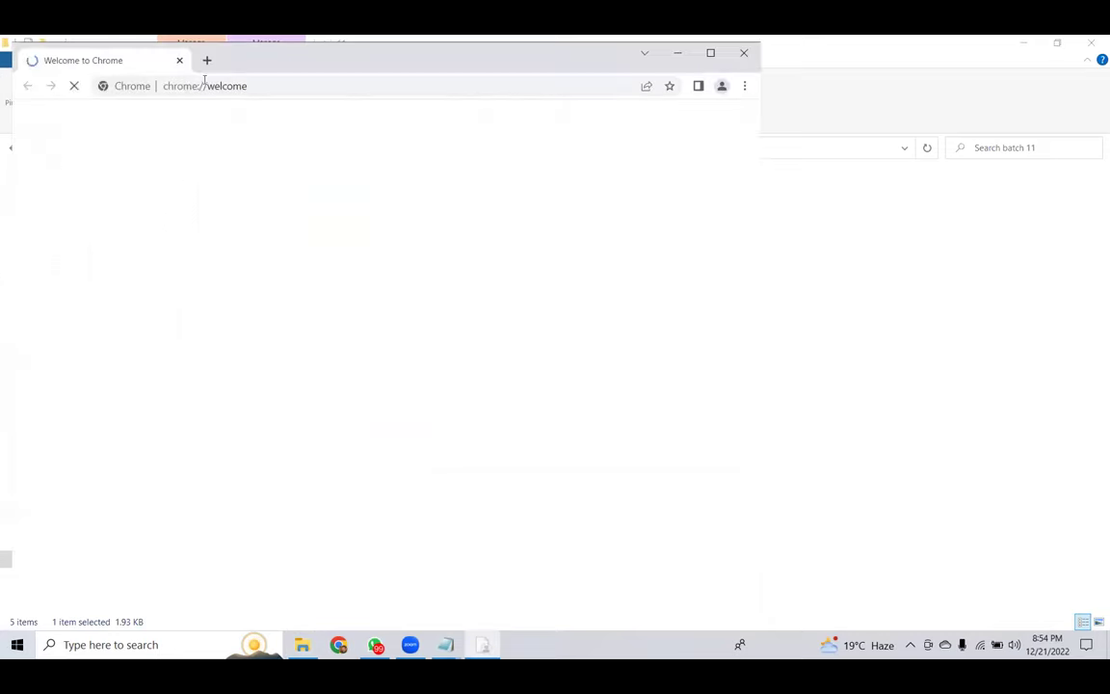
Close the browser and launch the Learning055 shortcut from the learning setup folder under clone idds all
click(744, 52)
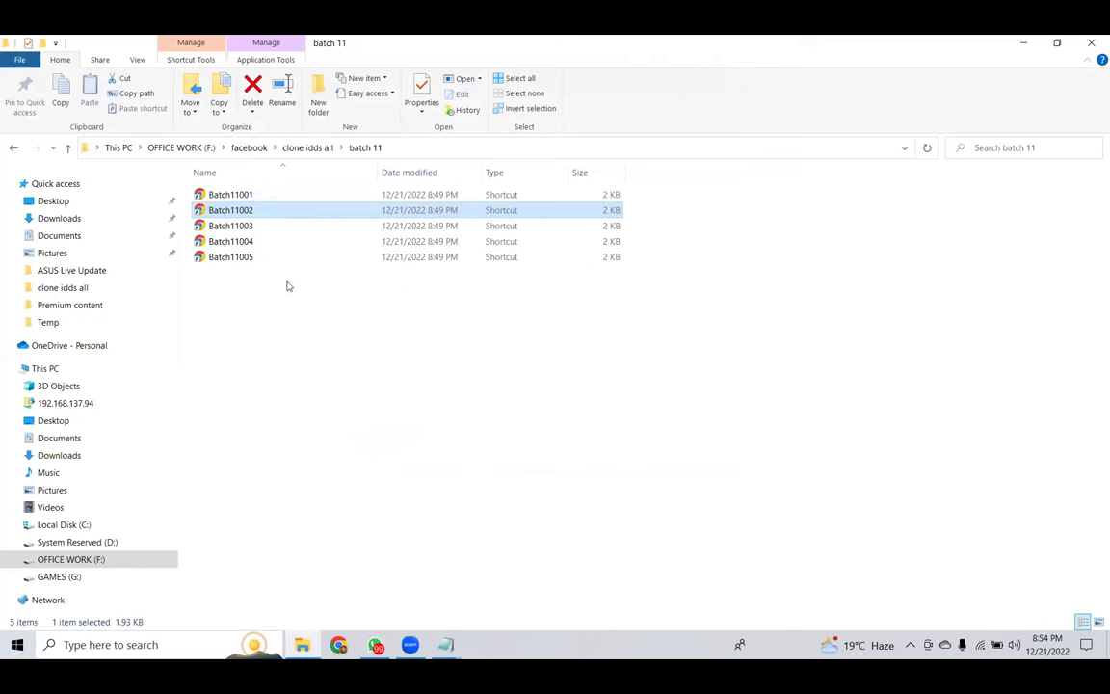
click(310, 147)
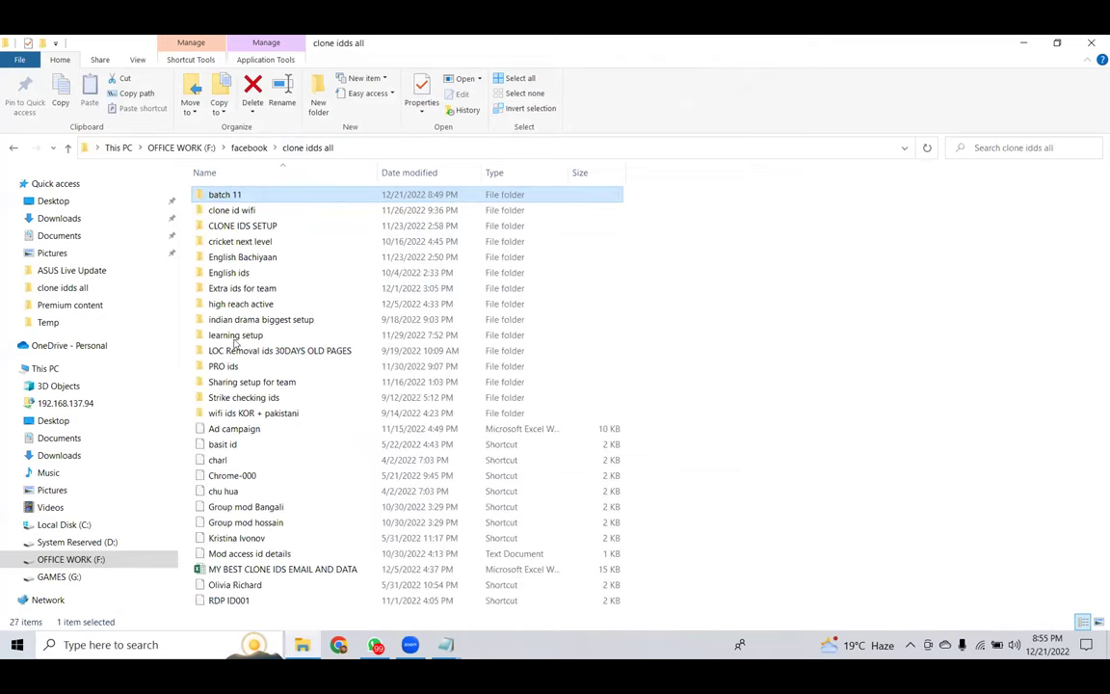
click(235, 336)
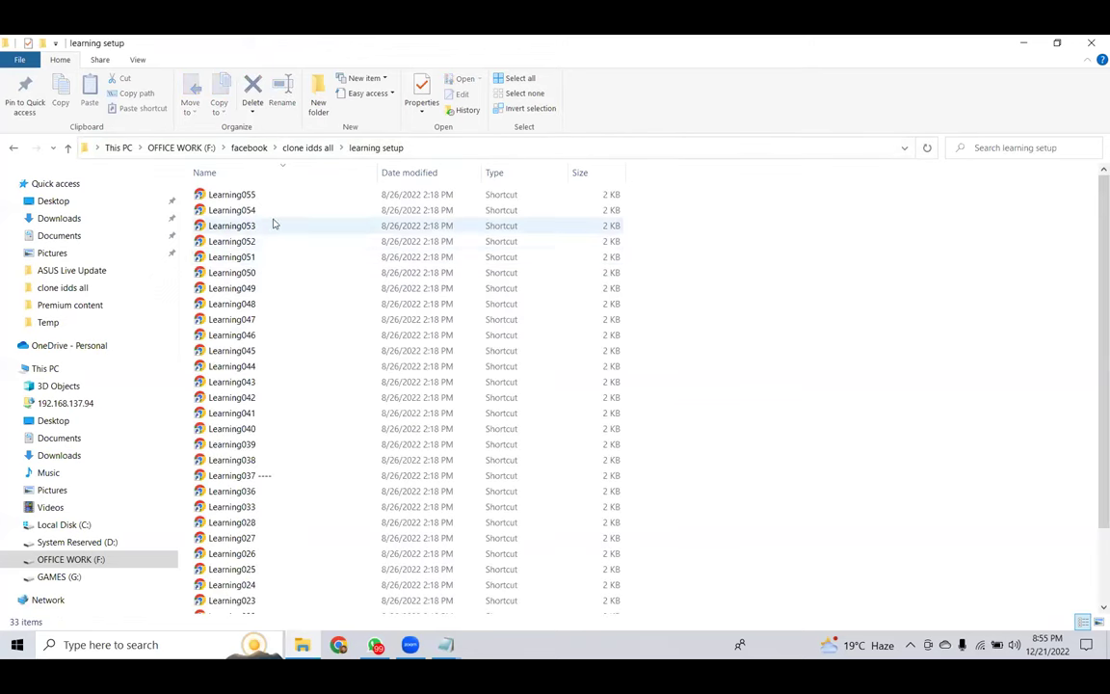
scroll(242, 395, down, 2)
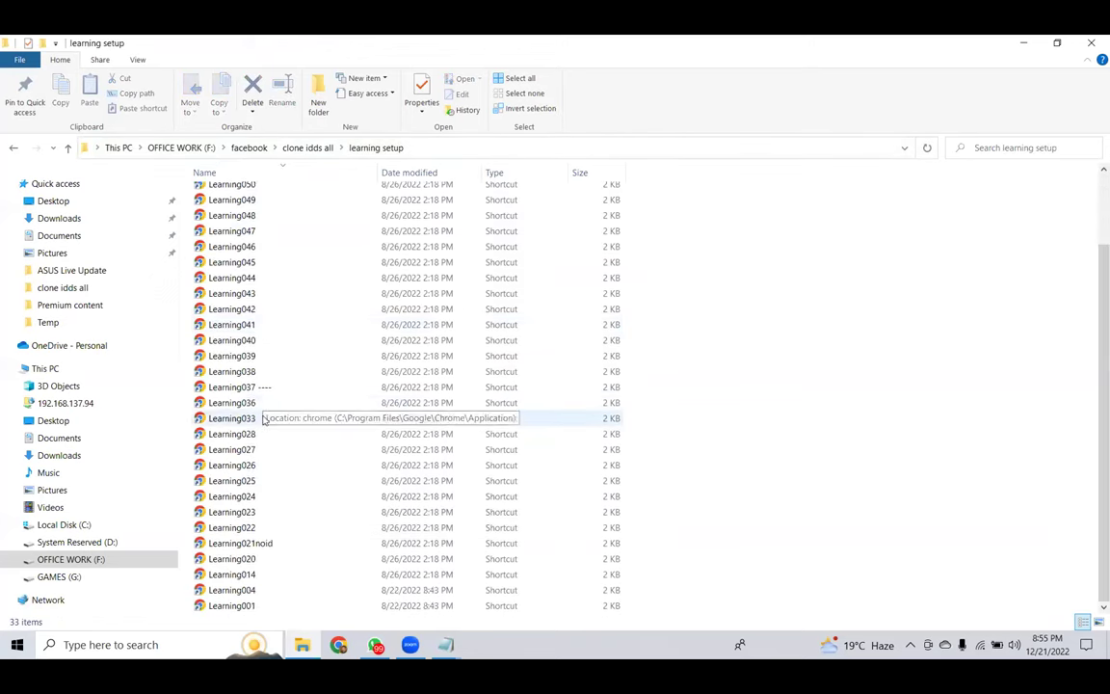
scroll(263, 419, up, 2)
click(244, 195)
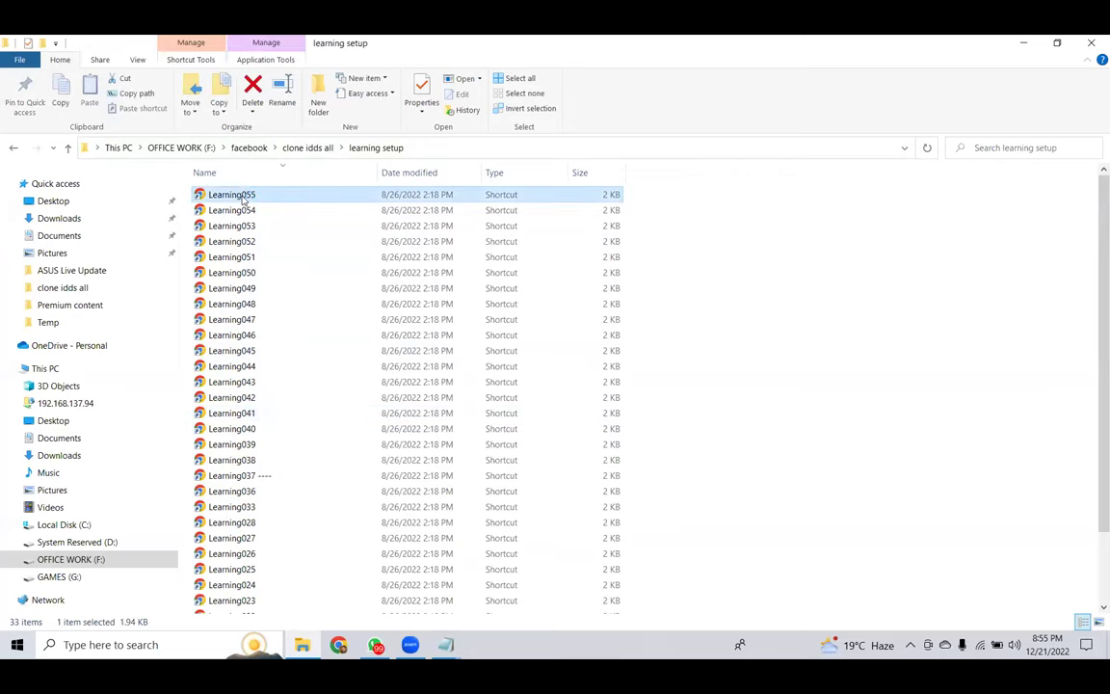
double_click(318, 198)
Search for fb and open the Facebook login page, close the browser, and launch the Learning053 shortcut
text(fb)
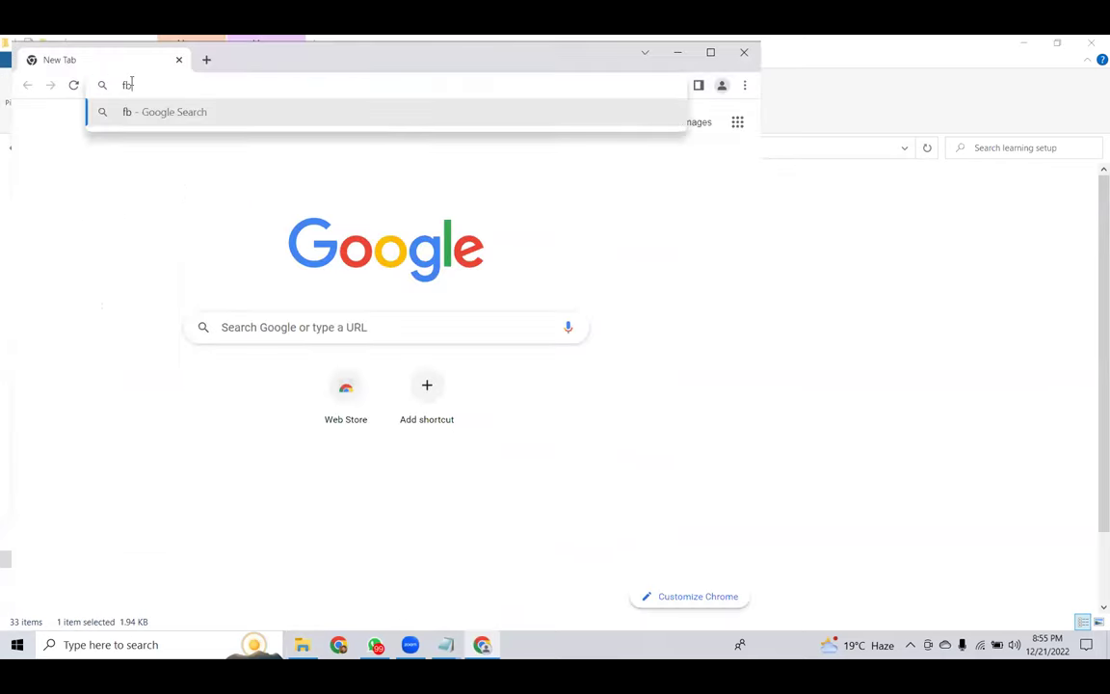
key(Return)
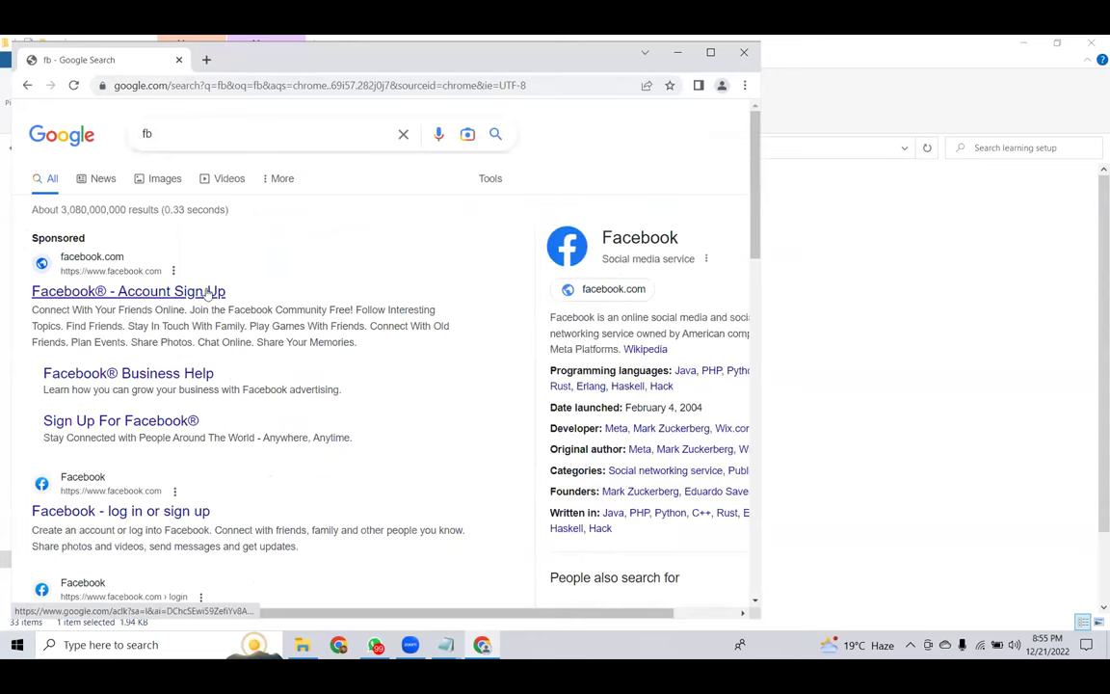
click(156, 510)
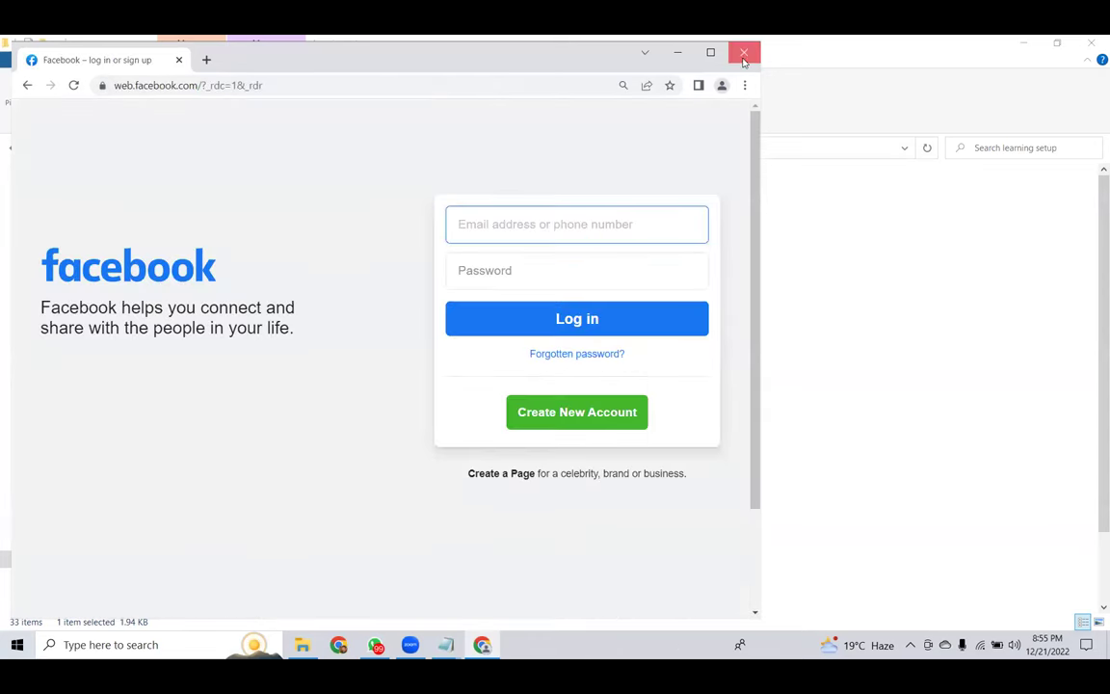
click(743, 52)
click(258, 228)
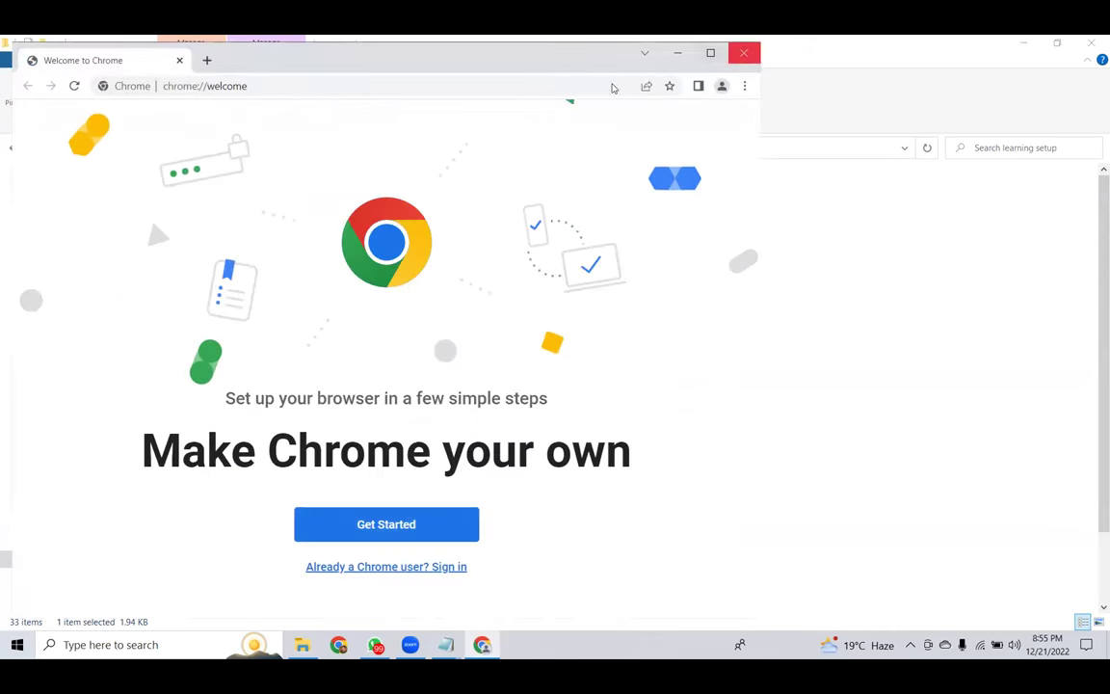
Launch a Chrome profile shortcut from the CLONE IDS SETUP folder and view its Facebook profile and home feed
key(BackSpace)
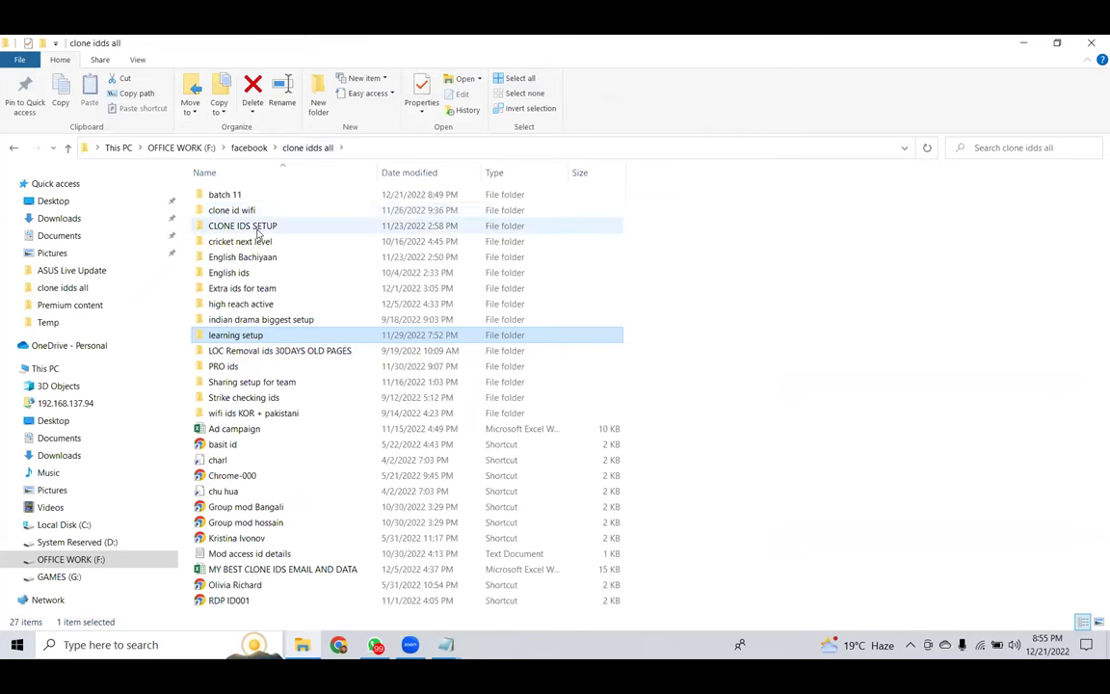
double_click(258, 227)
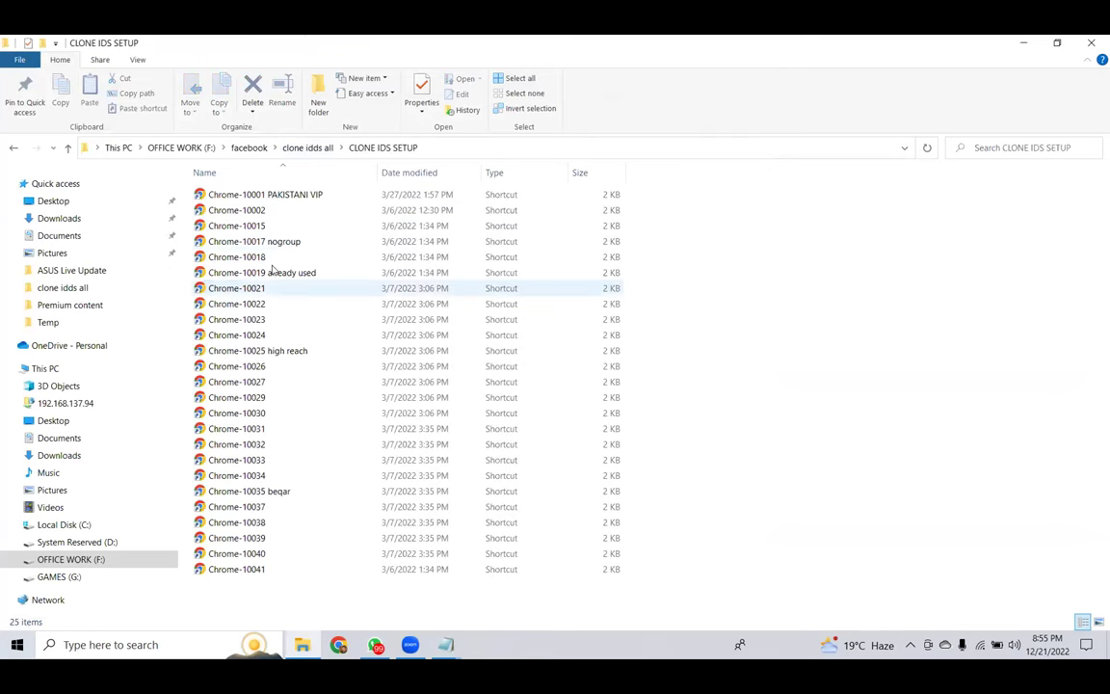
click(252, 306)
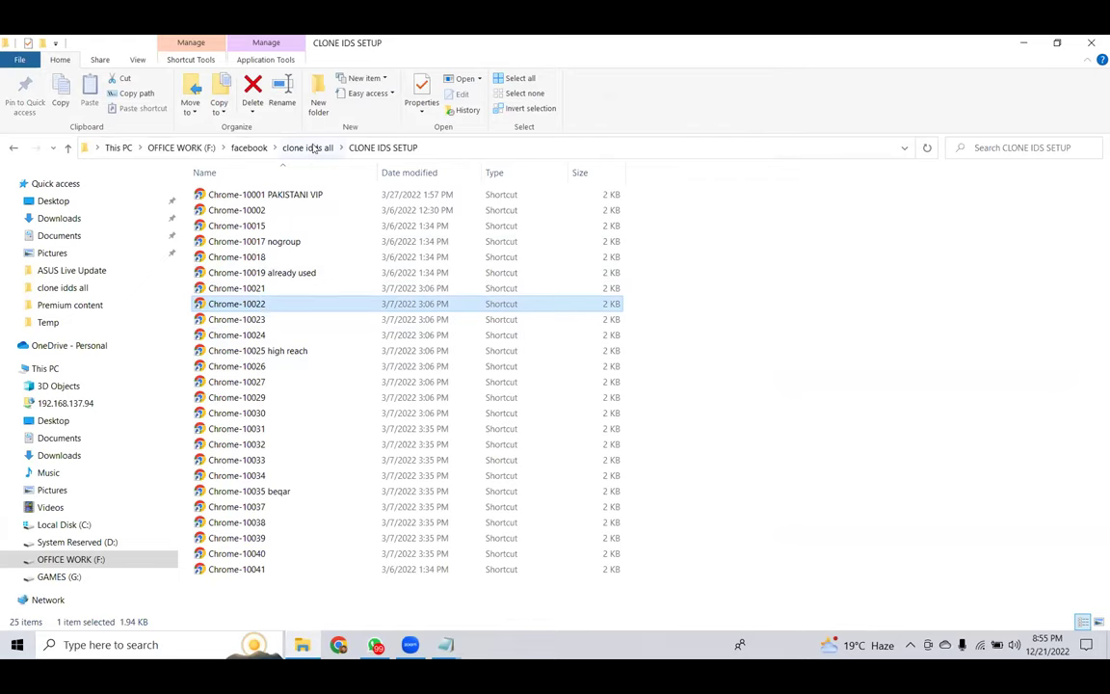
double_click(269, 404)
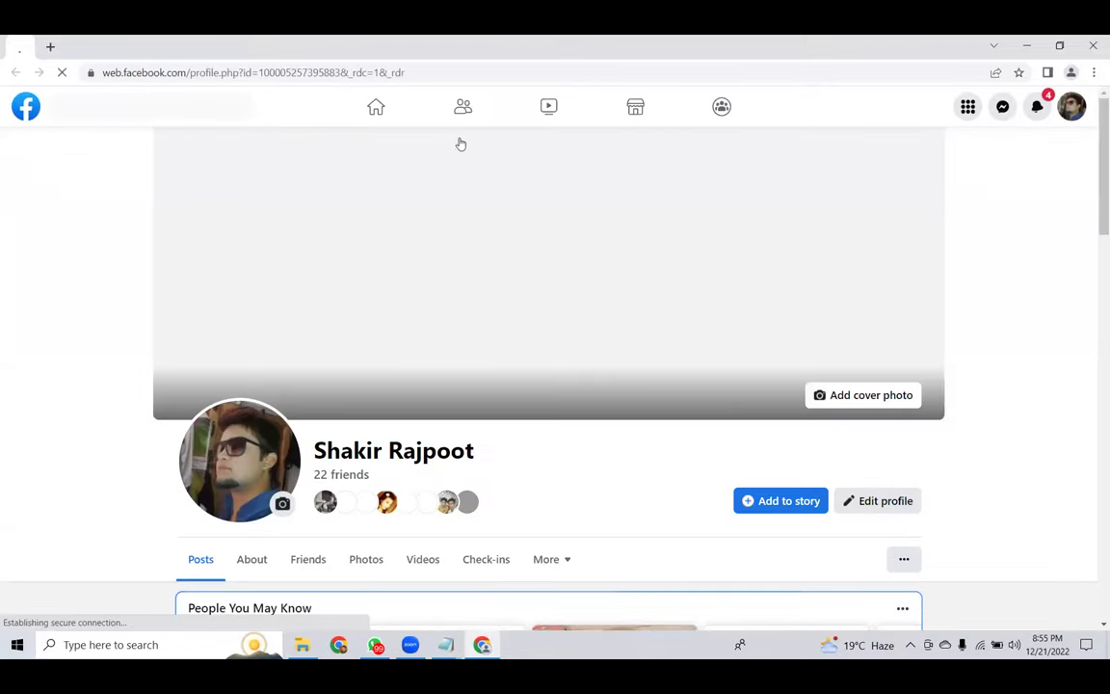
scroll(385, 114, down, 3)
click(374, 107)
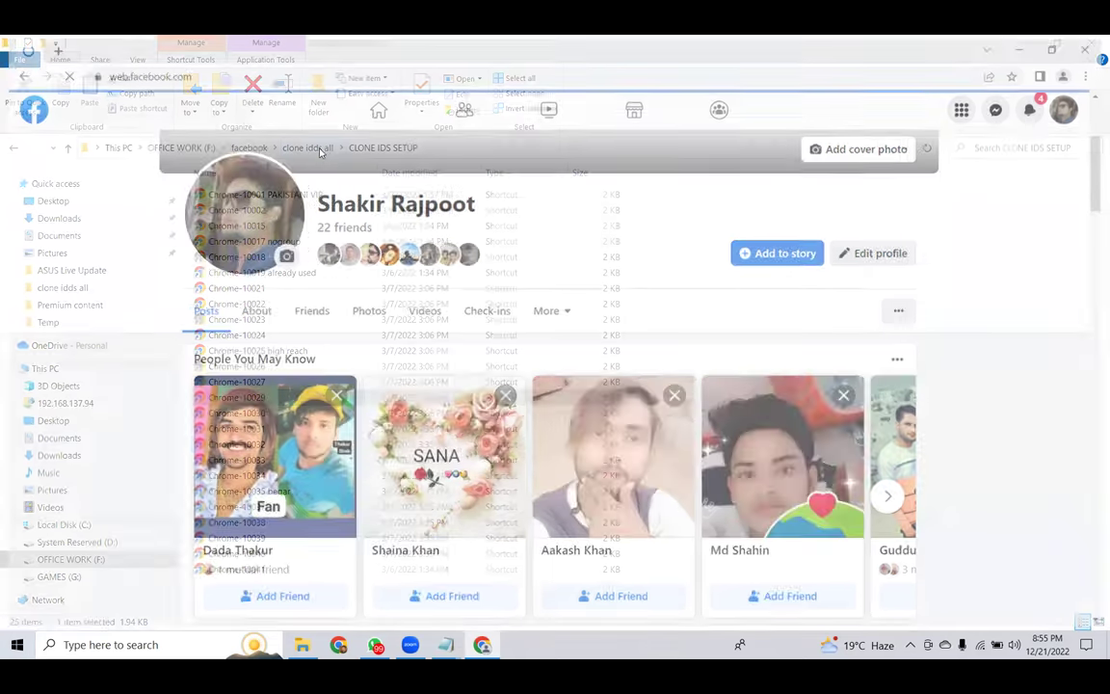
Return to clone idds all and examine the shortcuts in the Strike checking ids and clone id wifi folders, then minimize the file window
key(alt+Up)
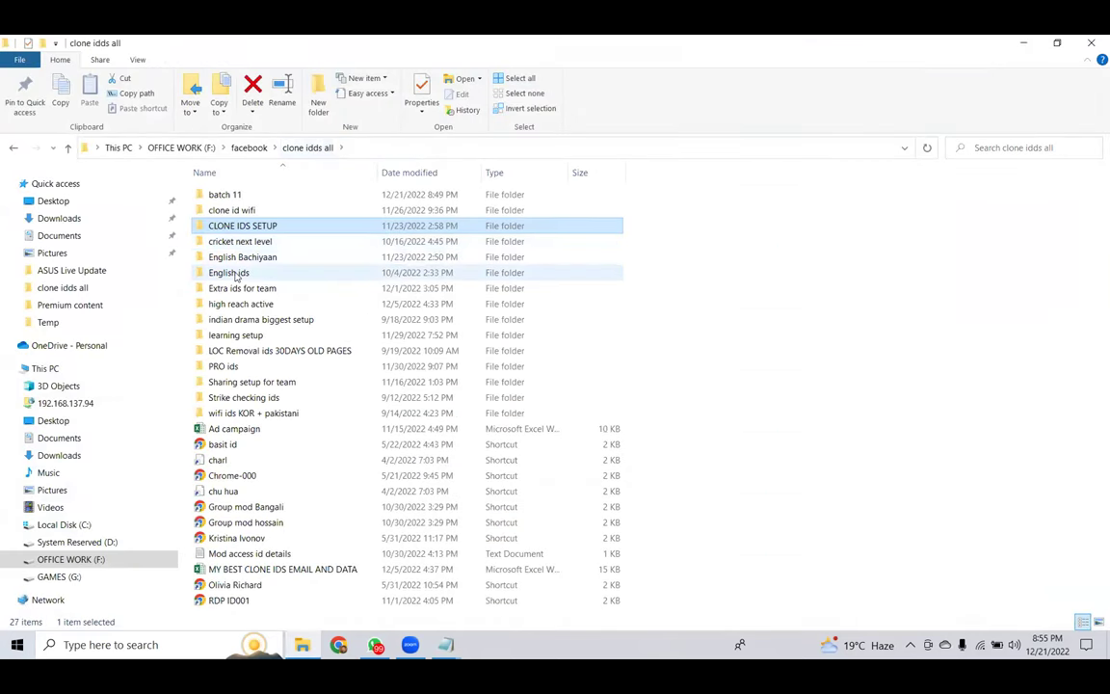
click(234, 306)
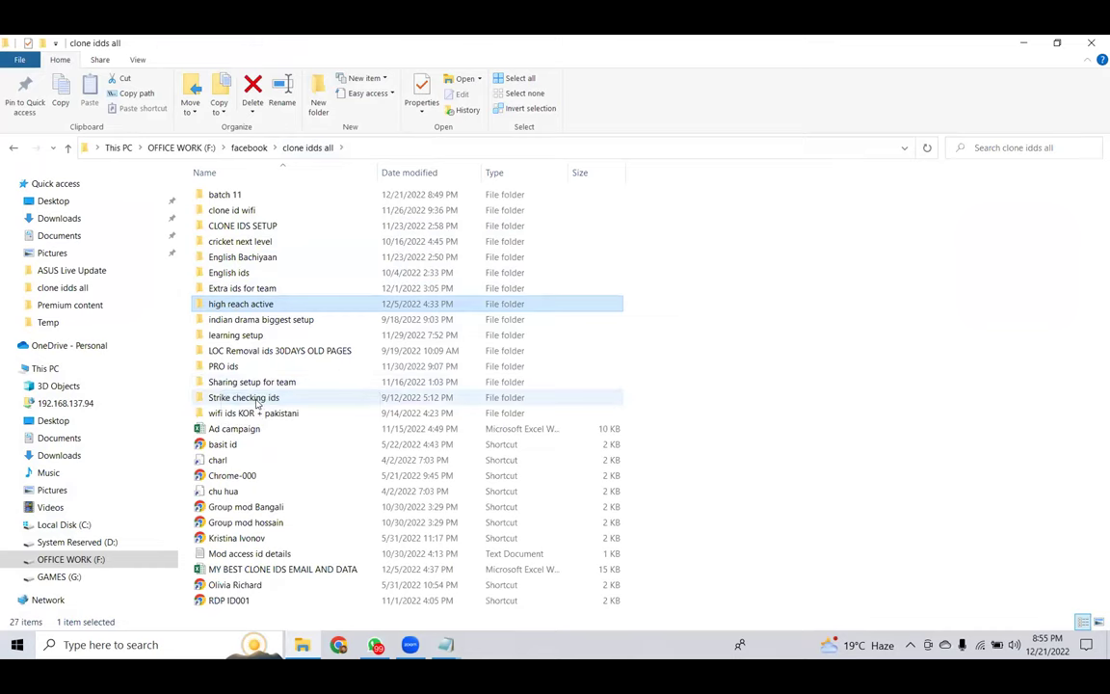
double_click(257, 399)
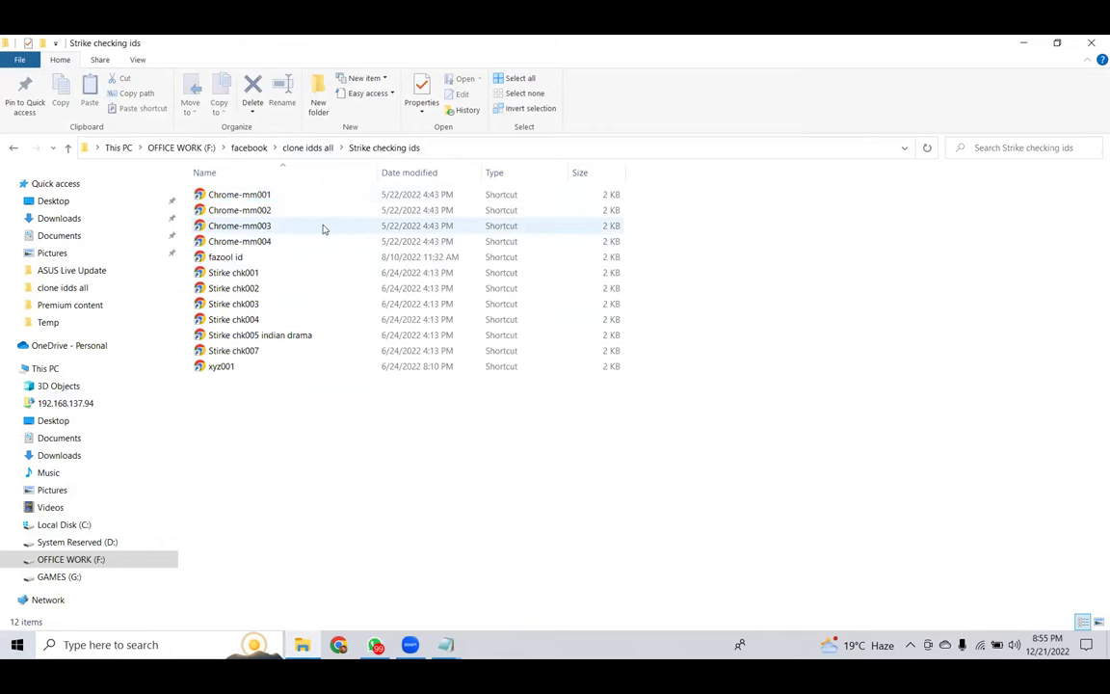
click(310, 148)
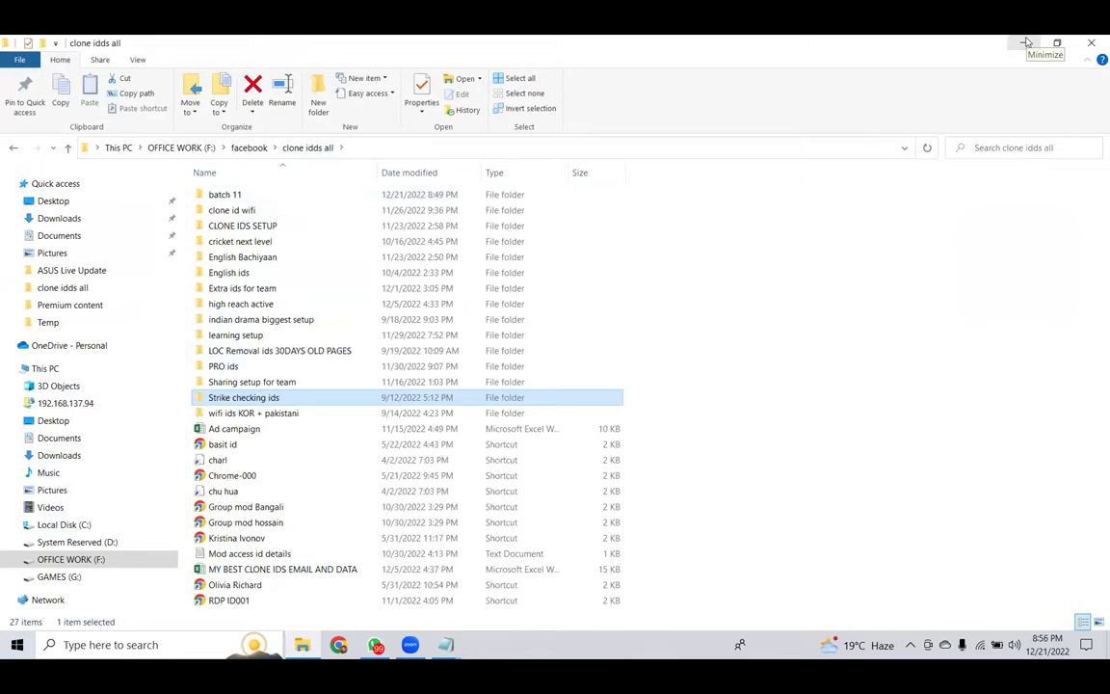
double_click(286, 215)
scroll(279, 390, down, 7)
scroll(292, 284, up, 5)
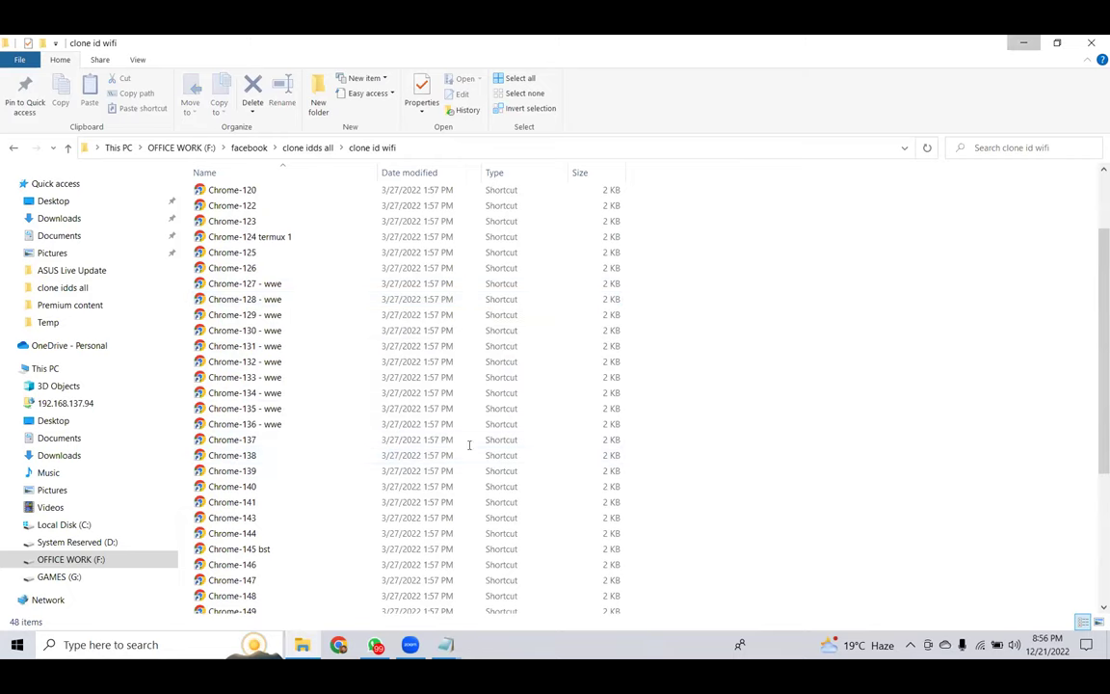
click(1023, 42)
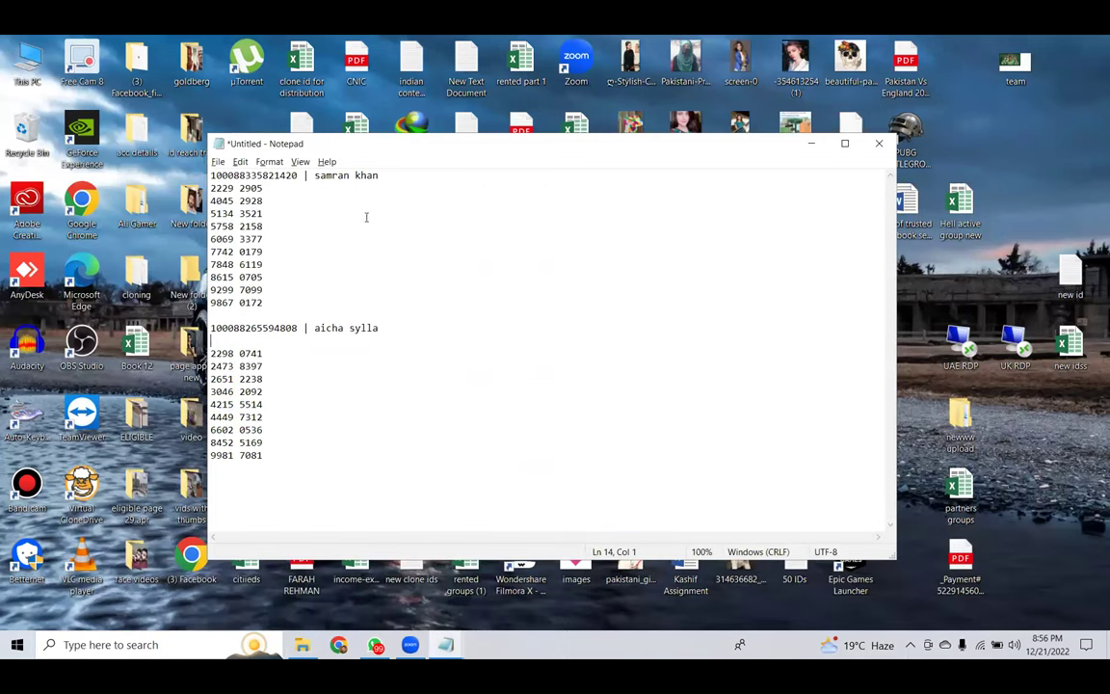
Cancel closing the untitled Notepad note of account codes and start saving it as a text document on the Desktop
click(879, 143)
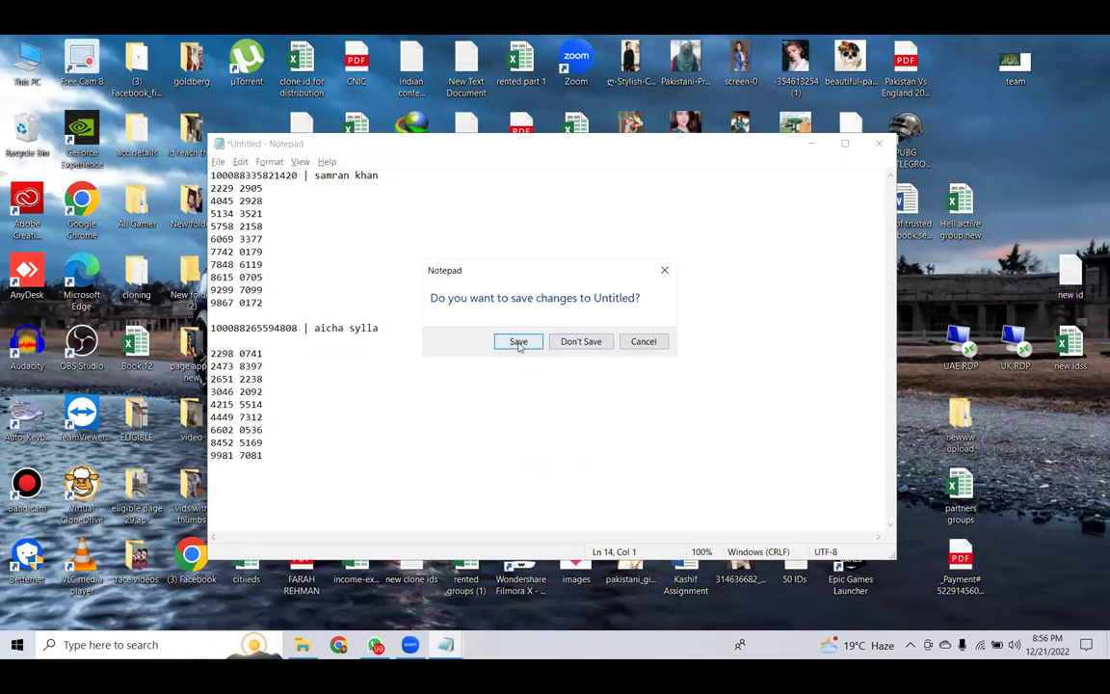
key(Escape)
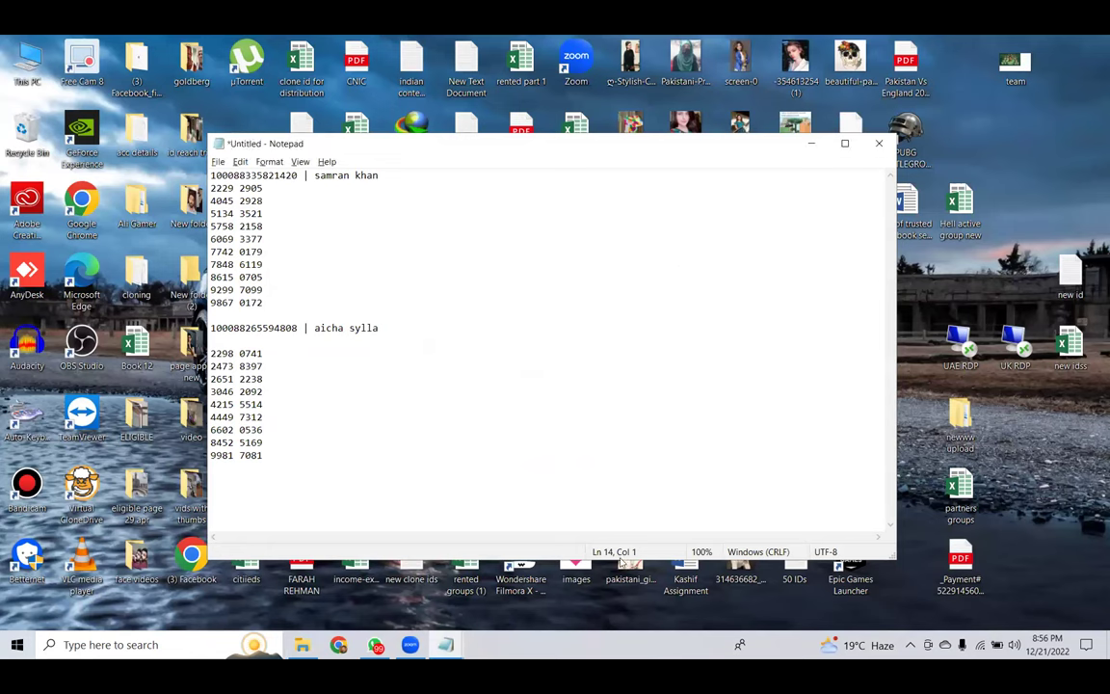
key(Escape)
key(ctrl+s)
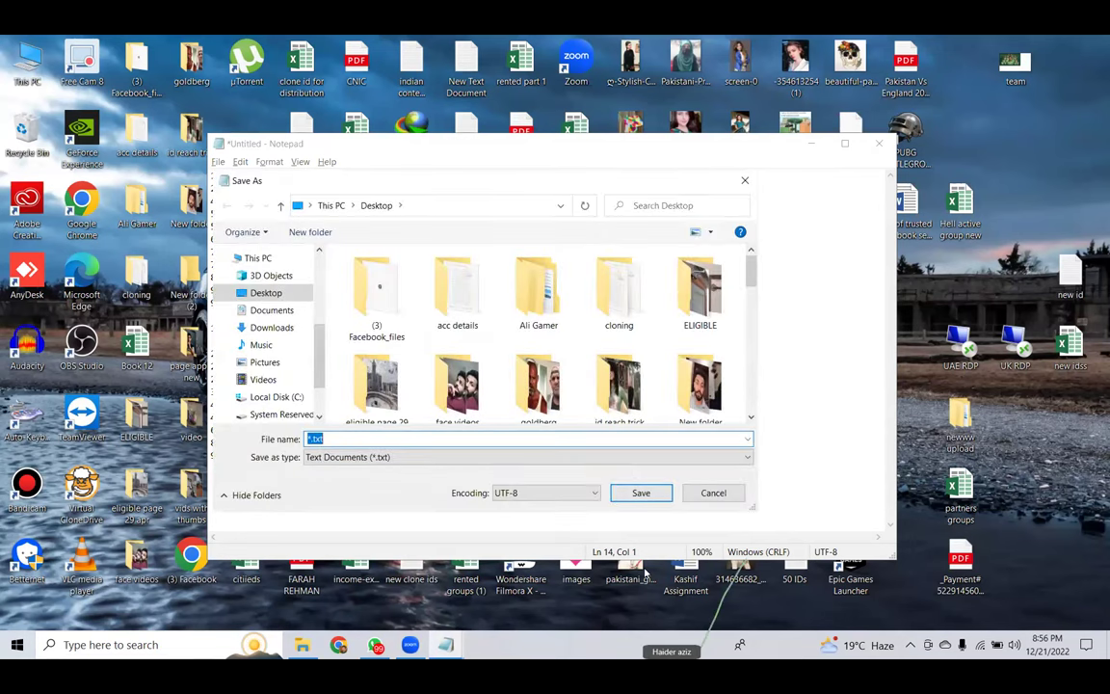
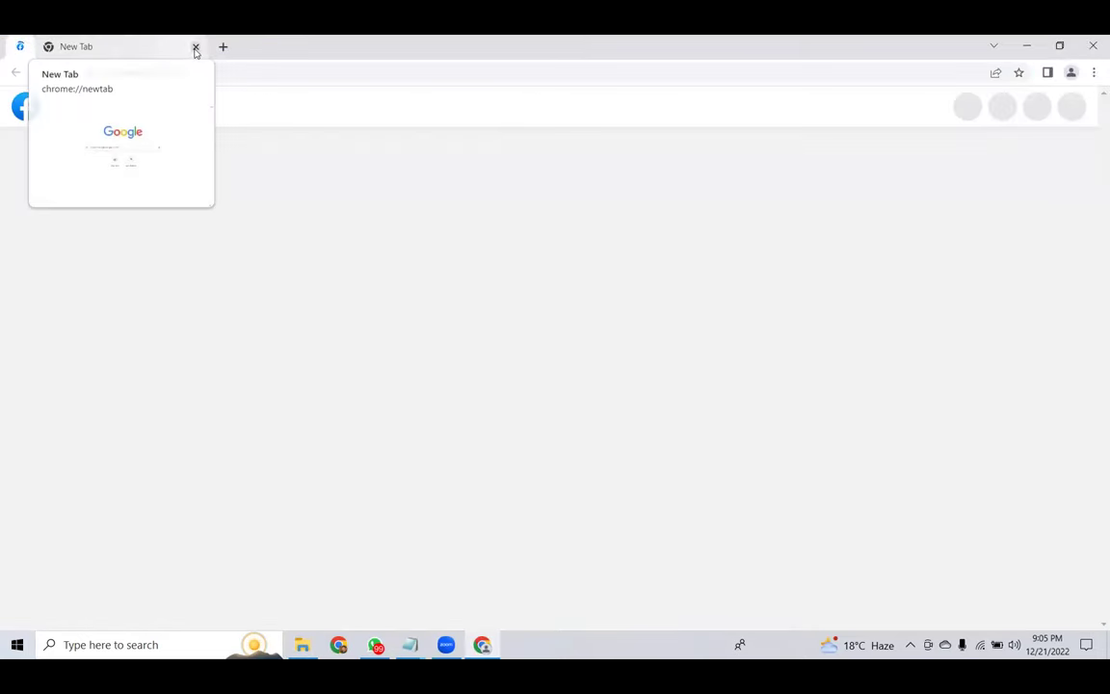
Close the empty new tab and launch a Chrome shortcut from the wifi ids KOR + pakistani folder
click(195, 47)
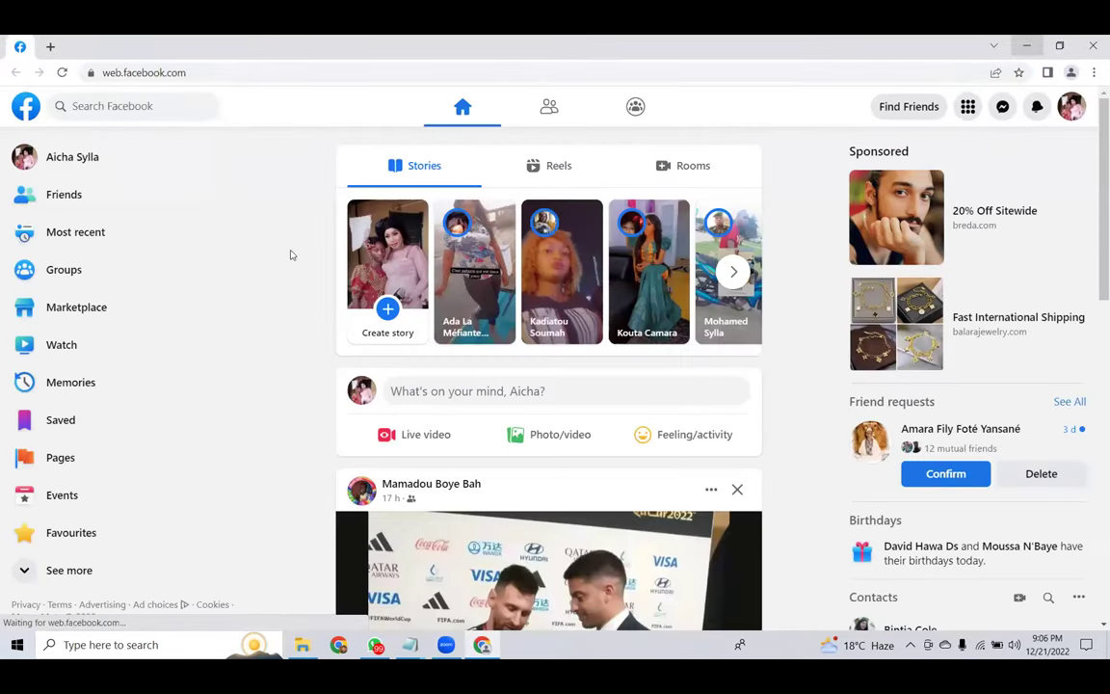
key(alt+Tab)
click(308, 147)
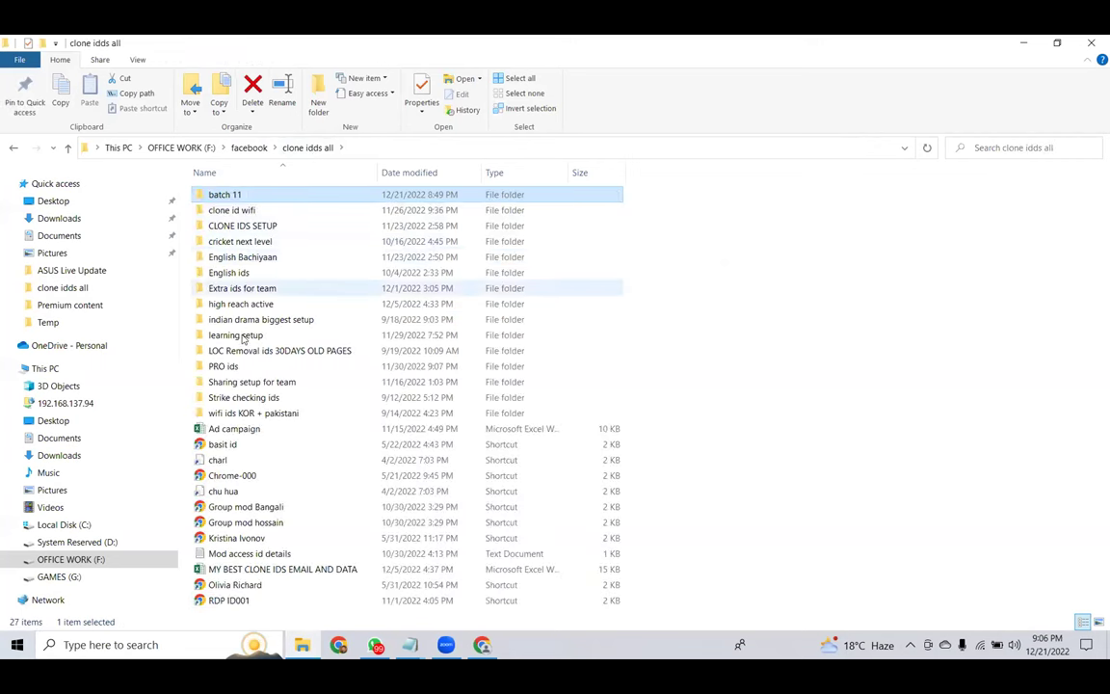
double_click(253, 413)
double_click(305, 214)
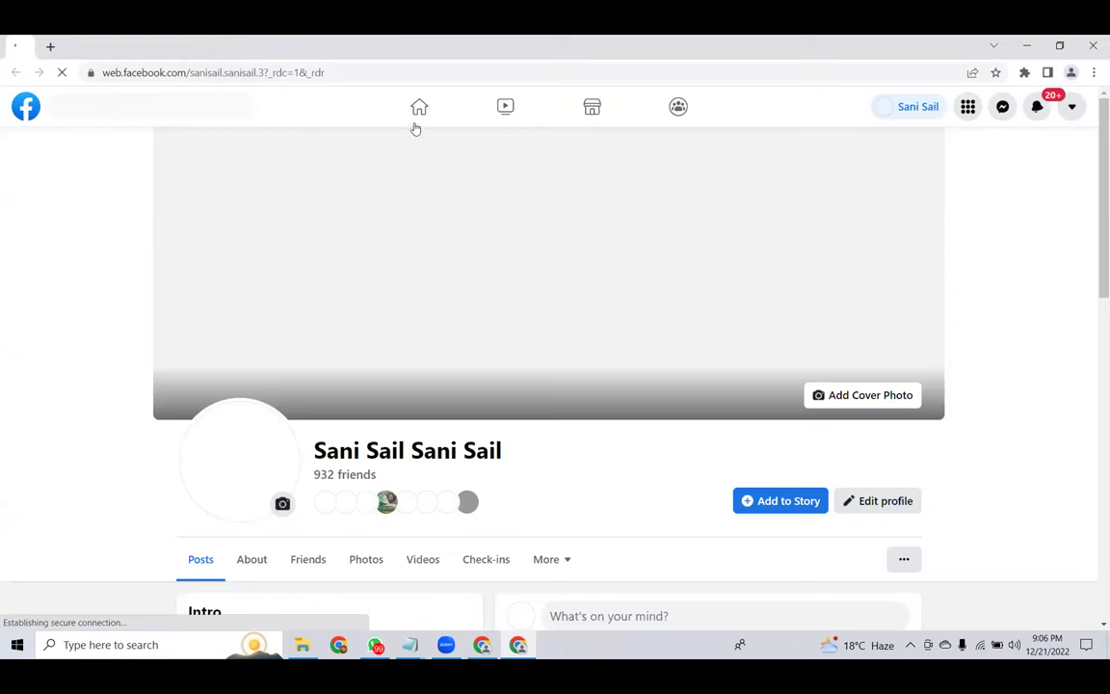
Go to the account's Facebook home feed and open the Trending videos Page from its shortcuts
scroll(416, 128, down, 3)
click(418, 107)
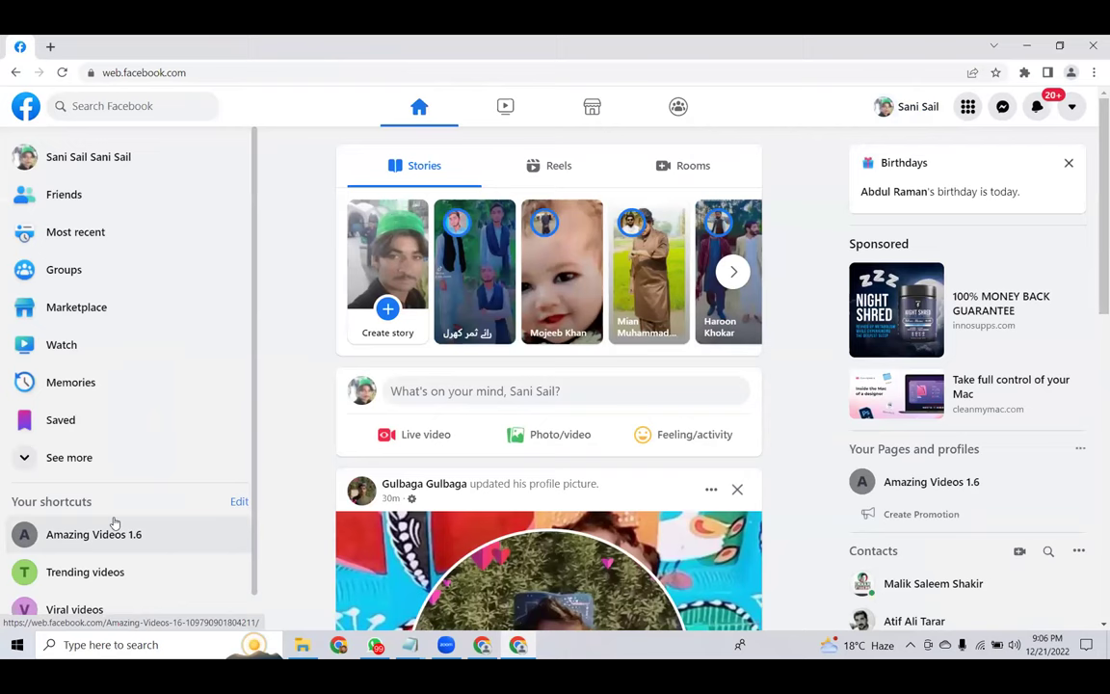
scroll(72, 539, down, 1)
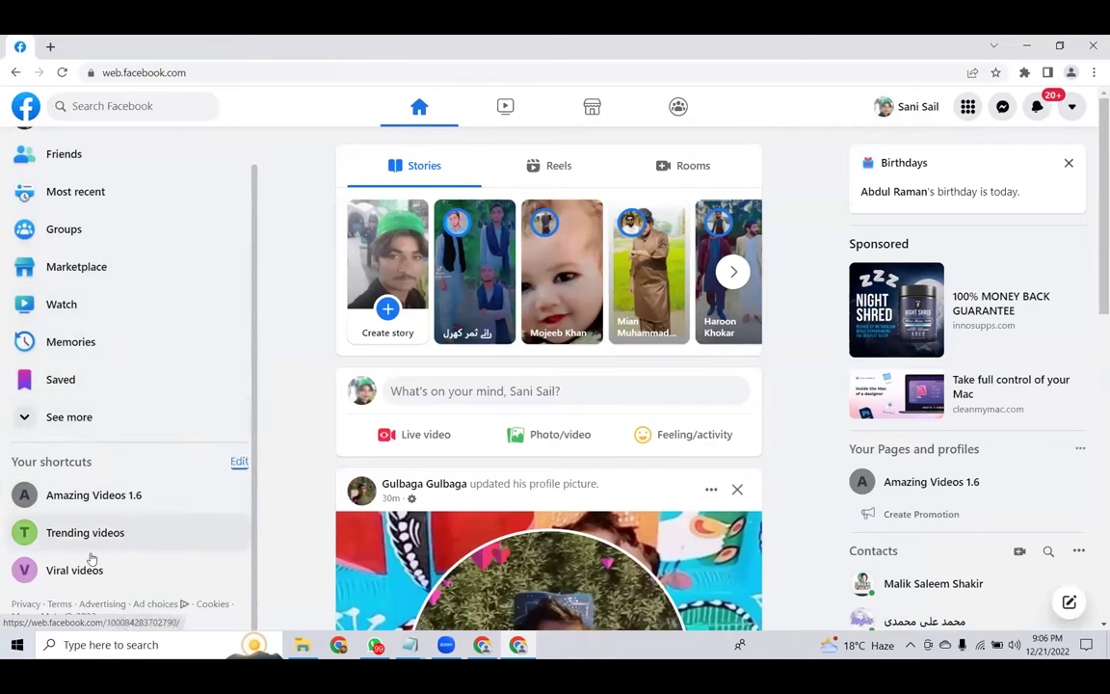
click(125, 536)
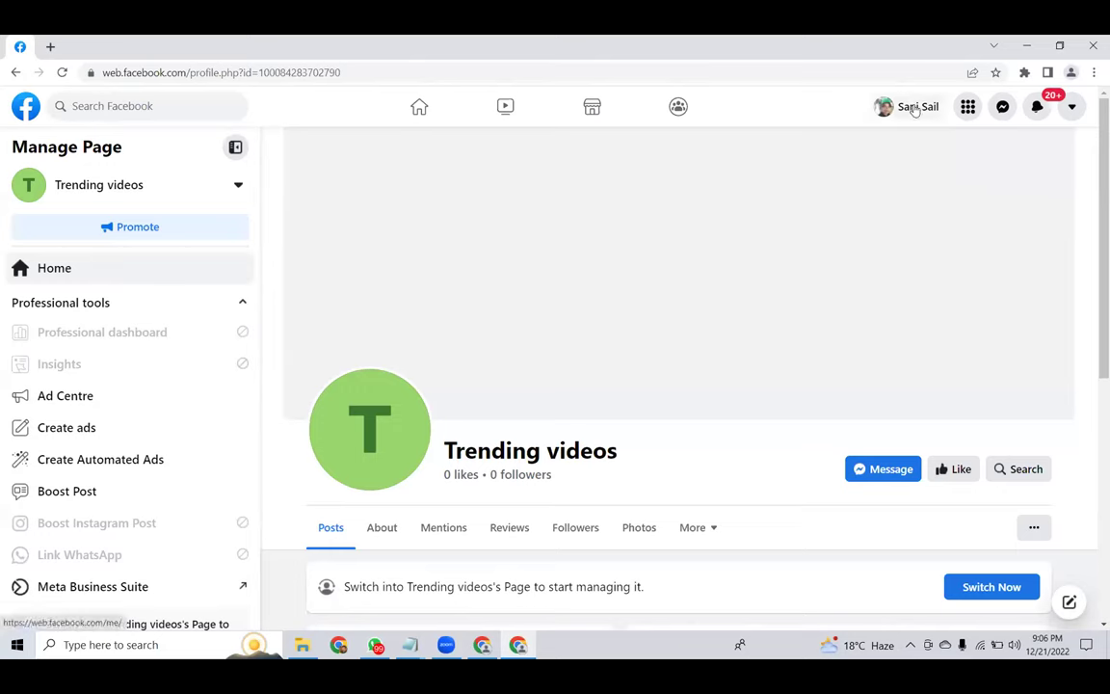
Compare with the home feed of the batch account in the other Chrome window, and return to the Trending videos Page
click(485, 651)
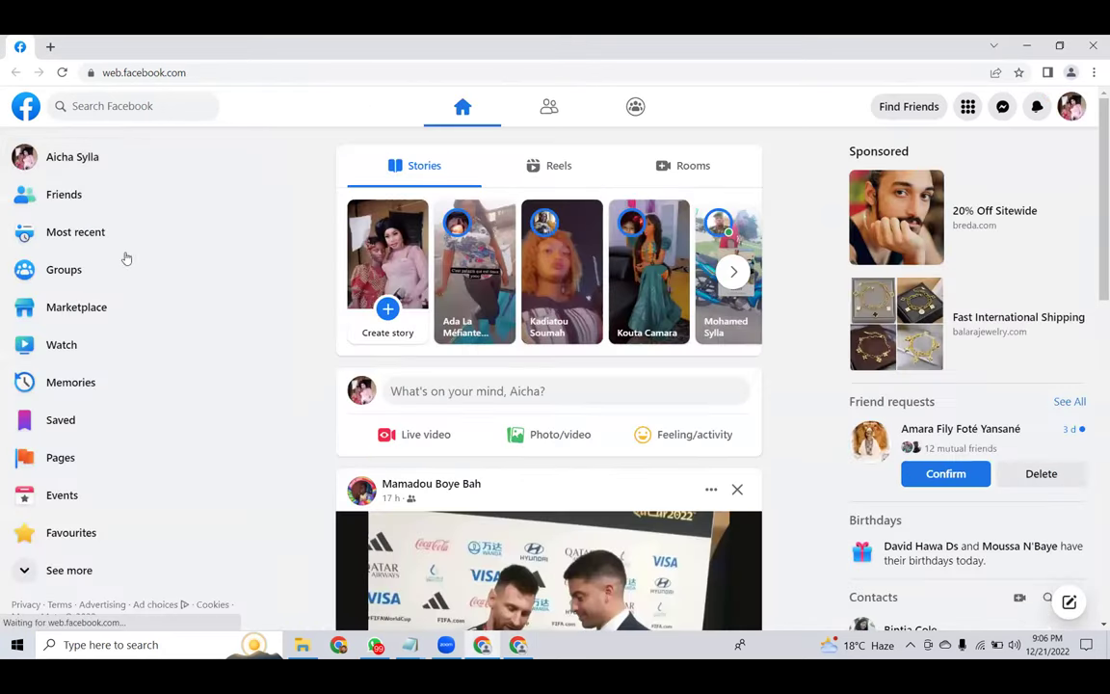
click(169, 232)
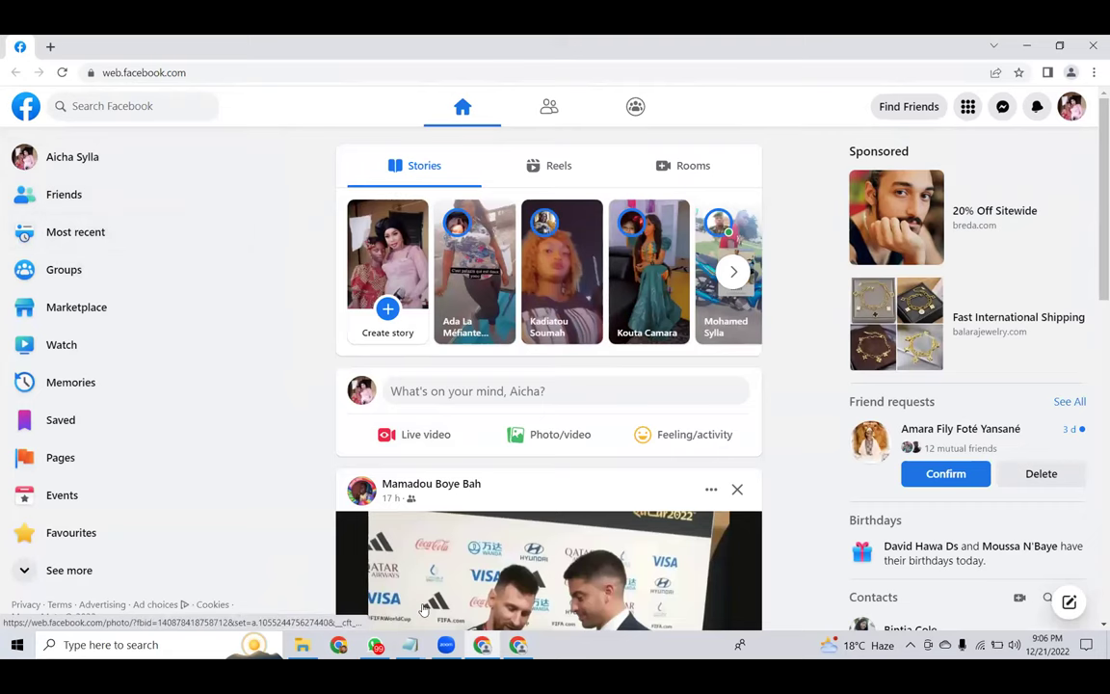
click(519, 647)
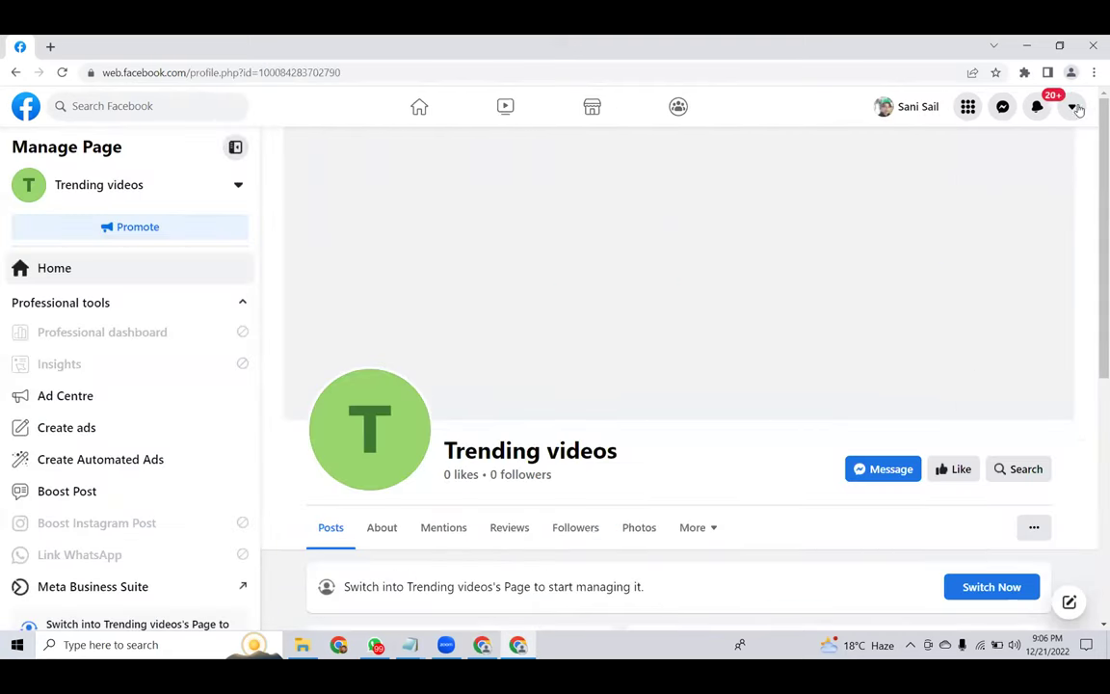
Switch the active Facebook profile to the Trending videos Page
click(1072, 106)
click(906, 210)
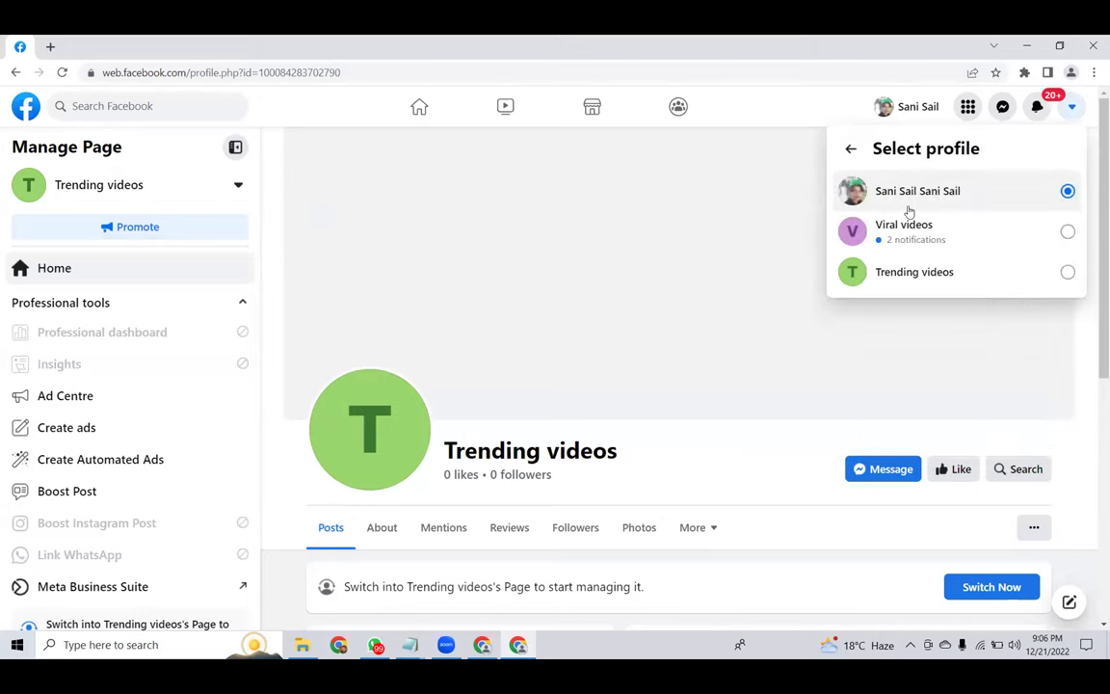
click(910, 277)
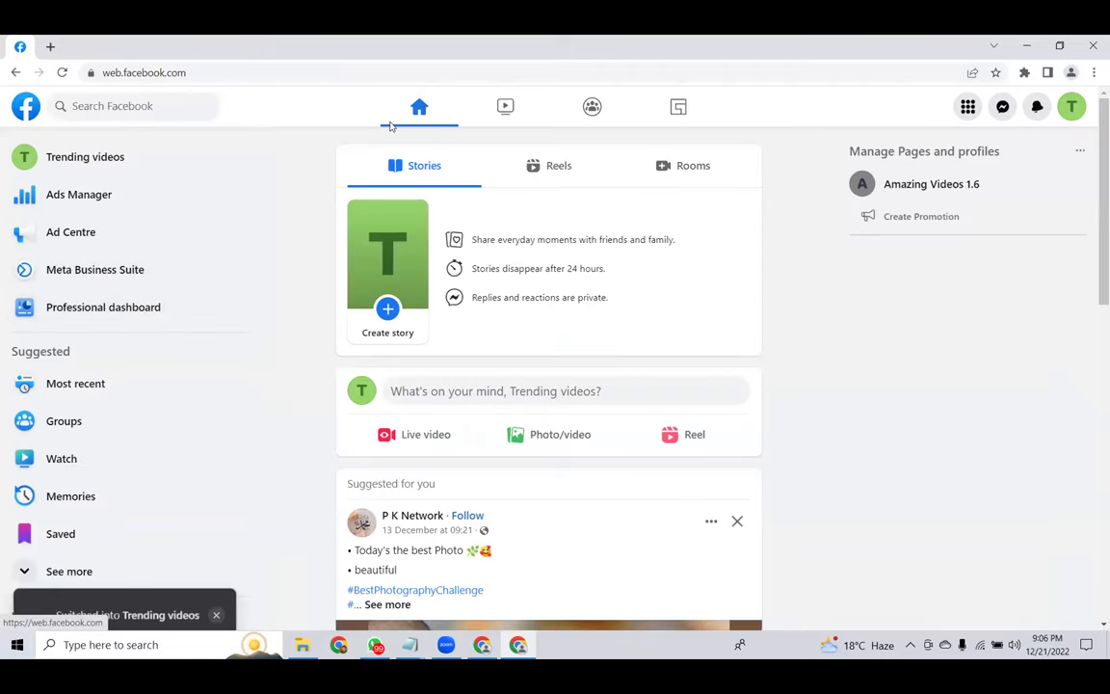
Open the Page access settings of the Trending videos Page through its Professional dashboard
click(102, 145)
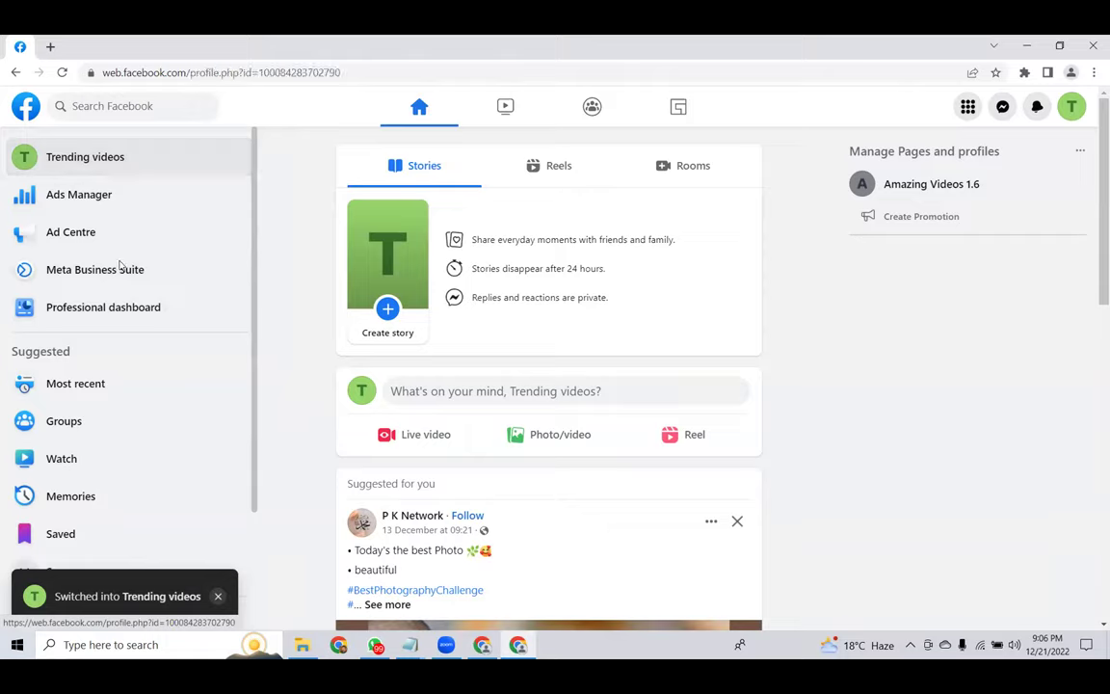
click(83, 335)
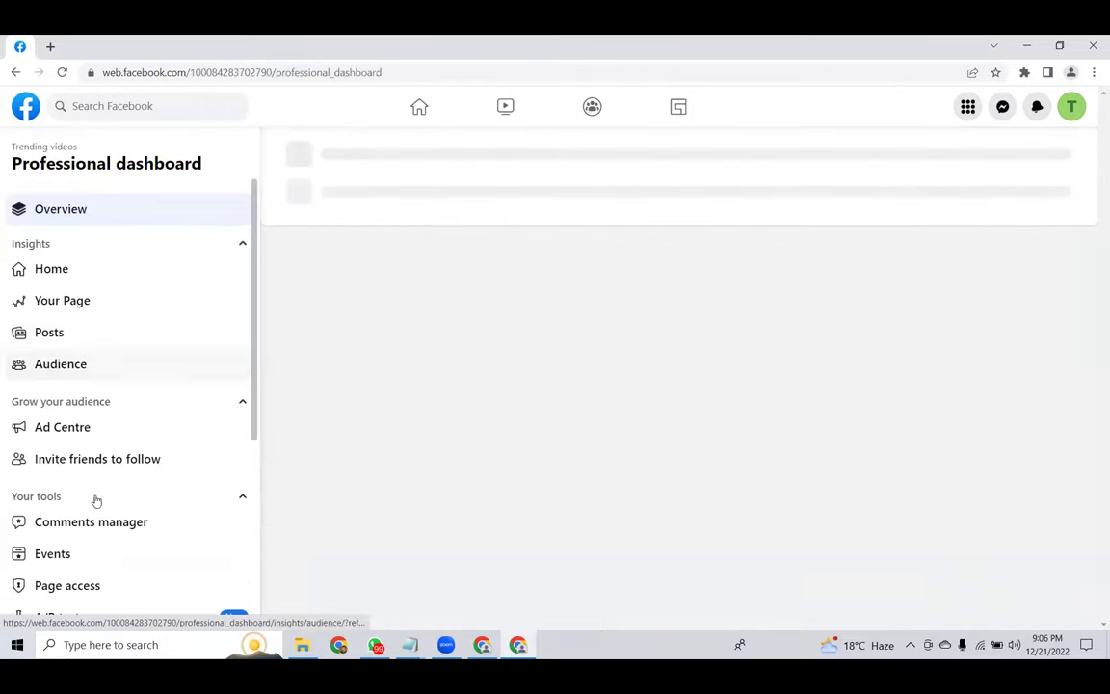
scroll(96, 500, down, 5)
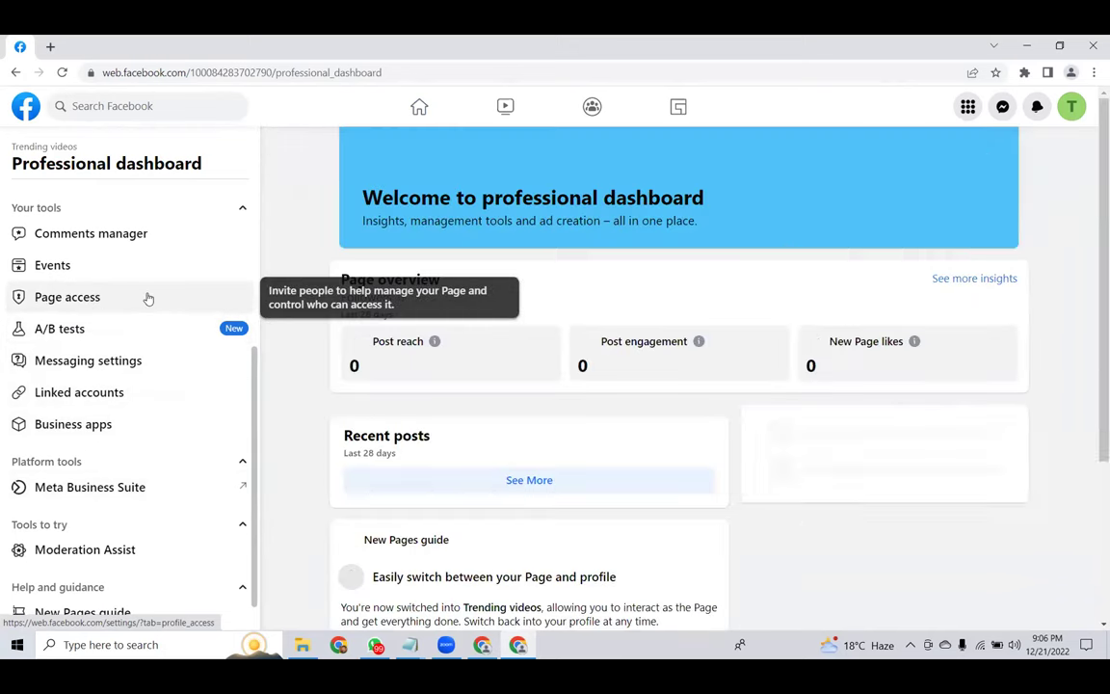
click(146, 296)
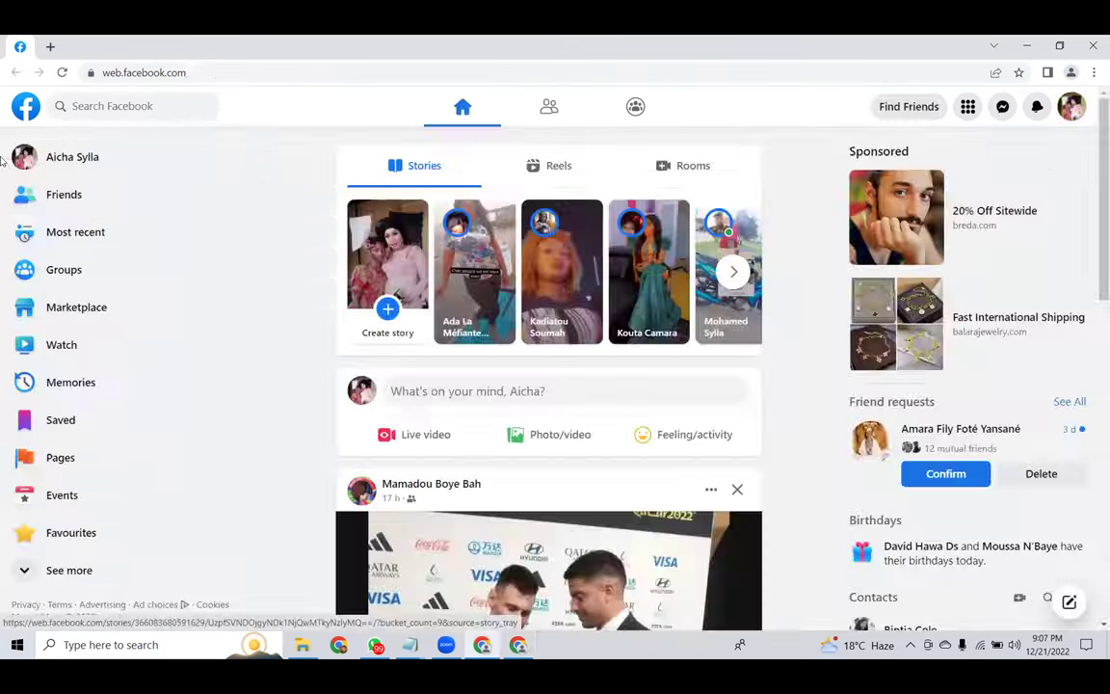
Copy the batch account's profile link in the other Chrome window and return to the Page access settings
click(95, 155)
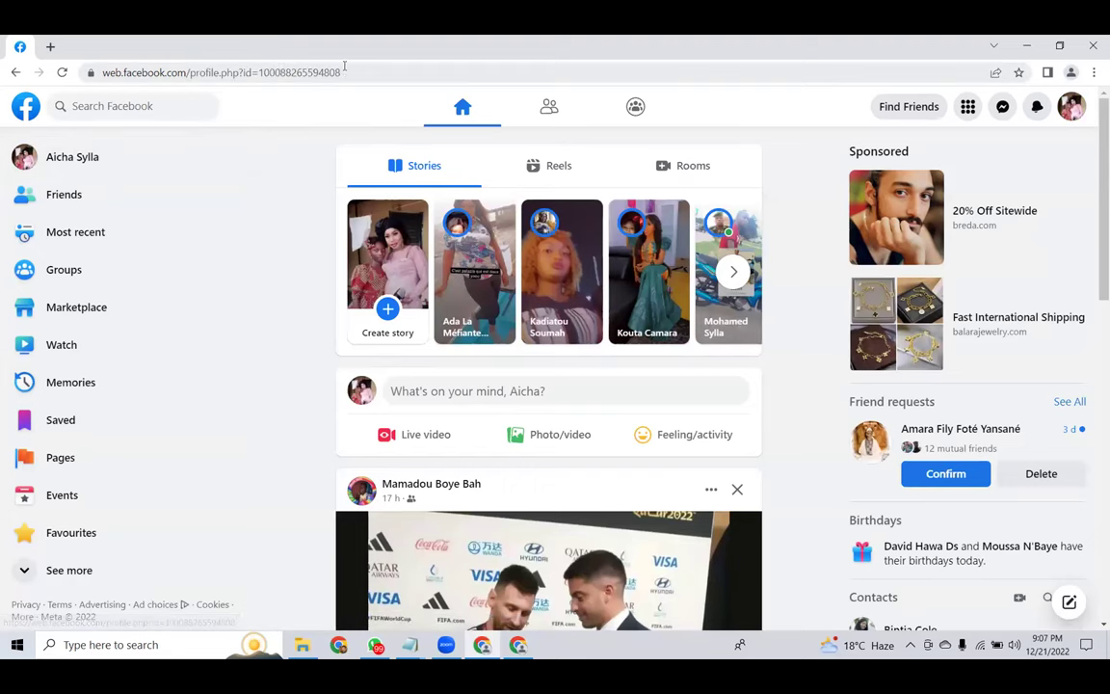
click(345, 72)
key(ctrl+c)
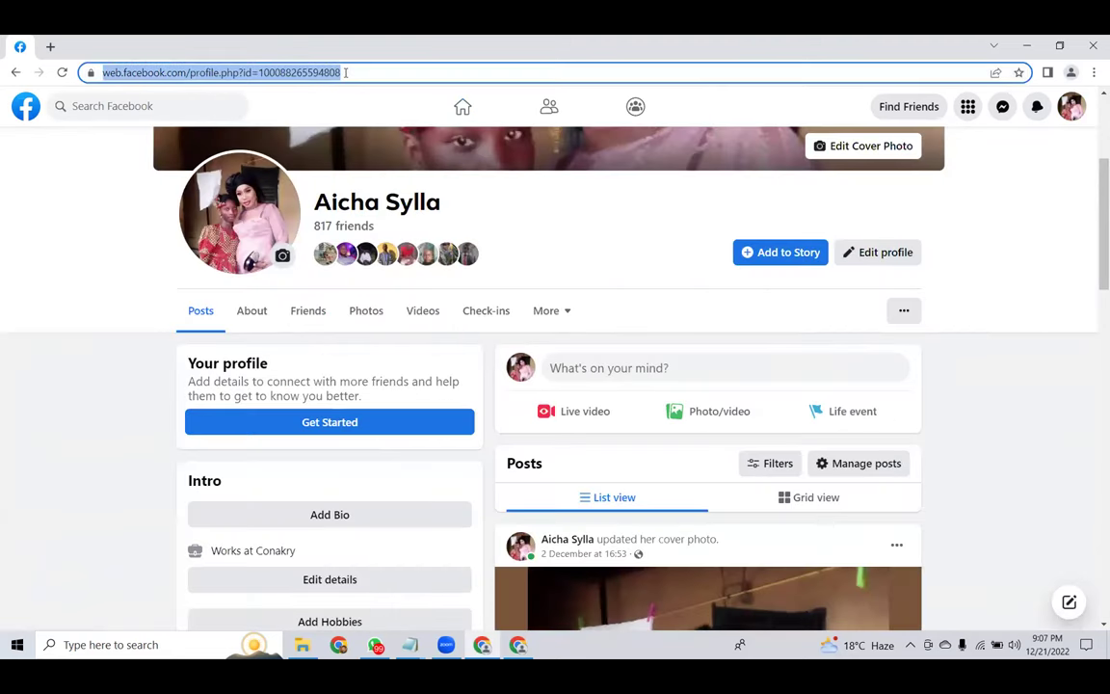
key(alt+Tab)
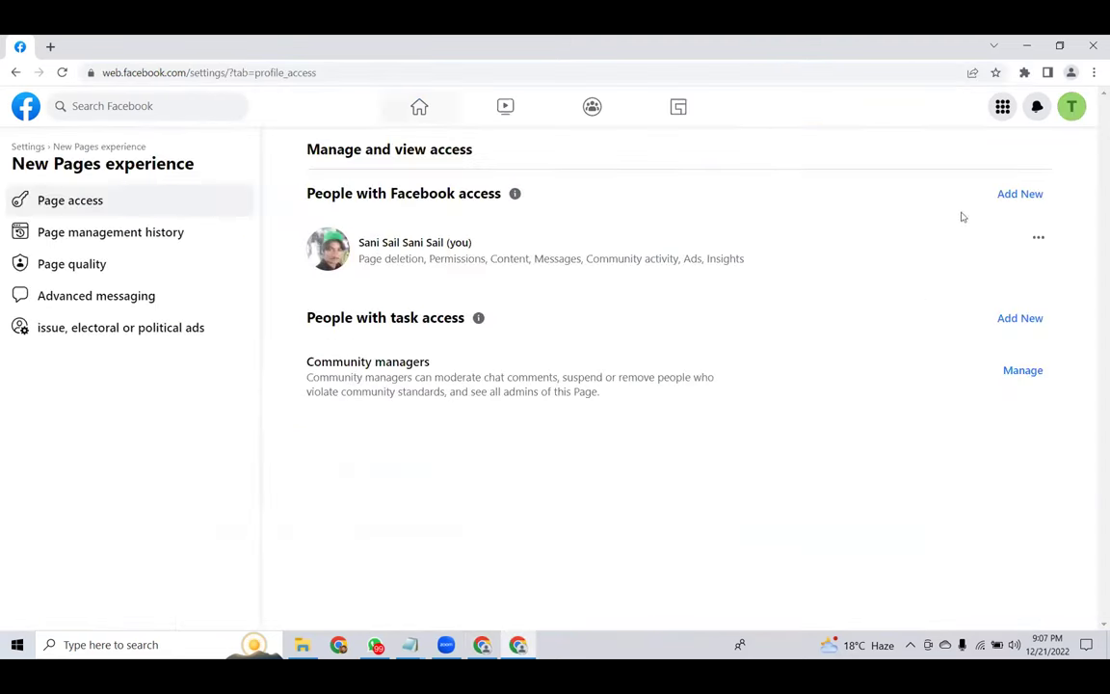
Add the batch account by its copied profile link to the people with Facebook access and allow it full control
click(1014, 196)
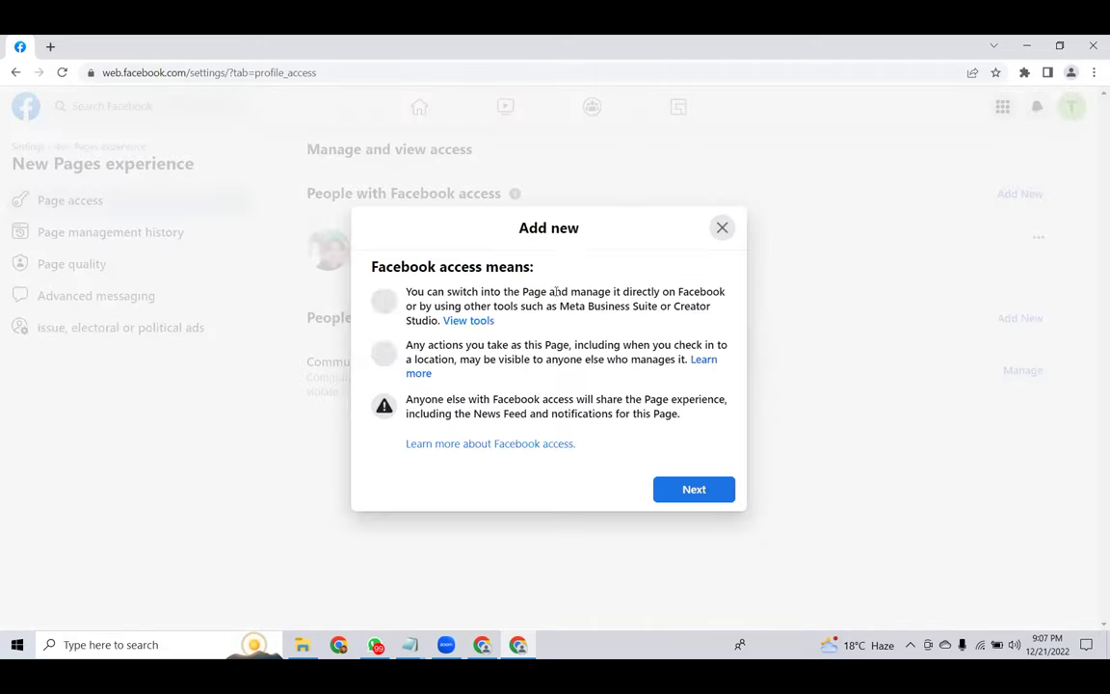
click(694, 490)
click(478, 238)
key(ctrl+v)
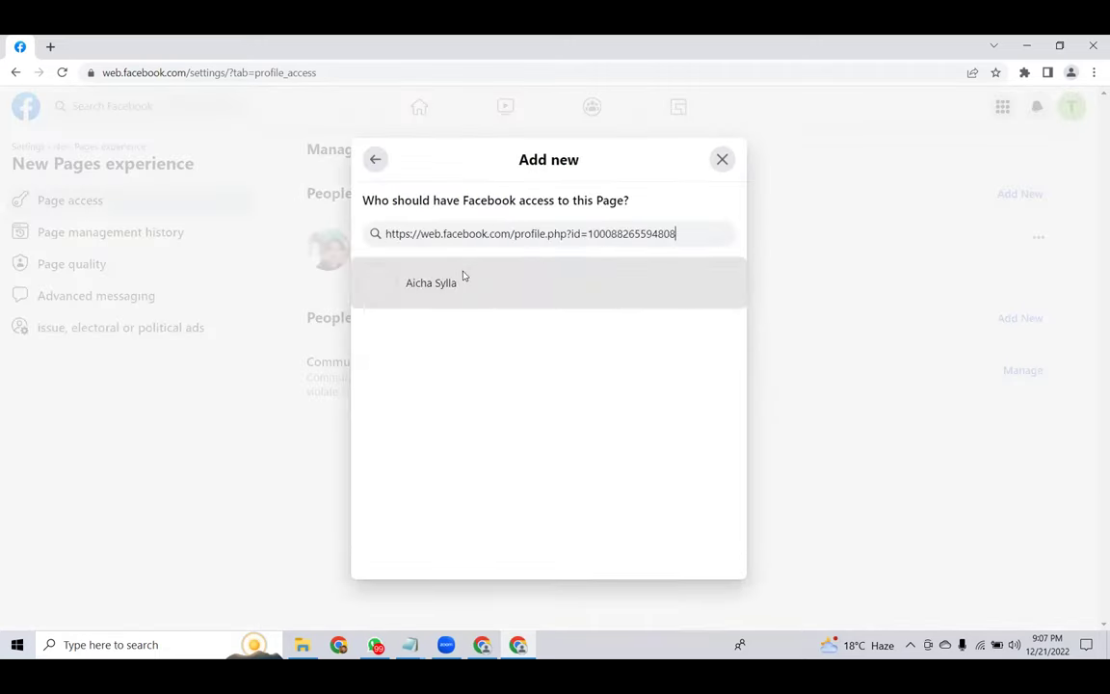
click(431, 282)
click(716, 522)
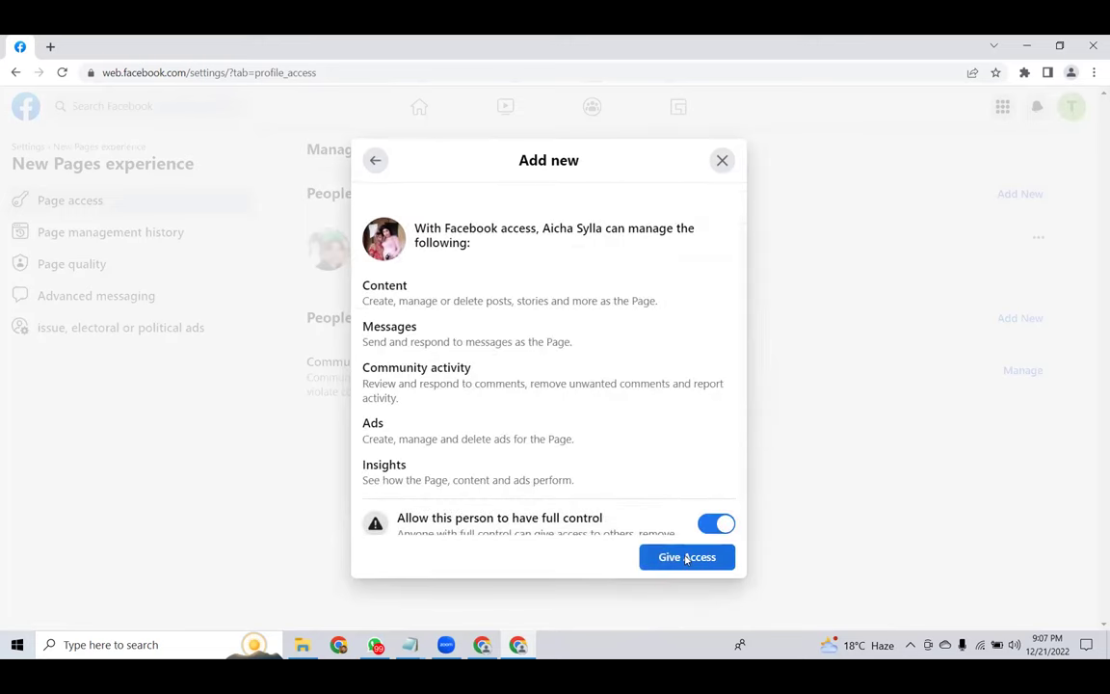
Give the batch account access to the Page and confirm with the Facebook profile password
click(686, 555)
click(567, 374)
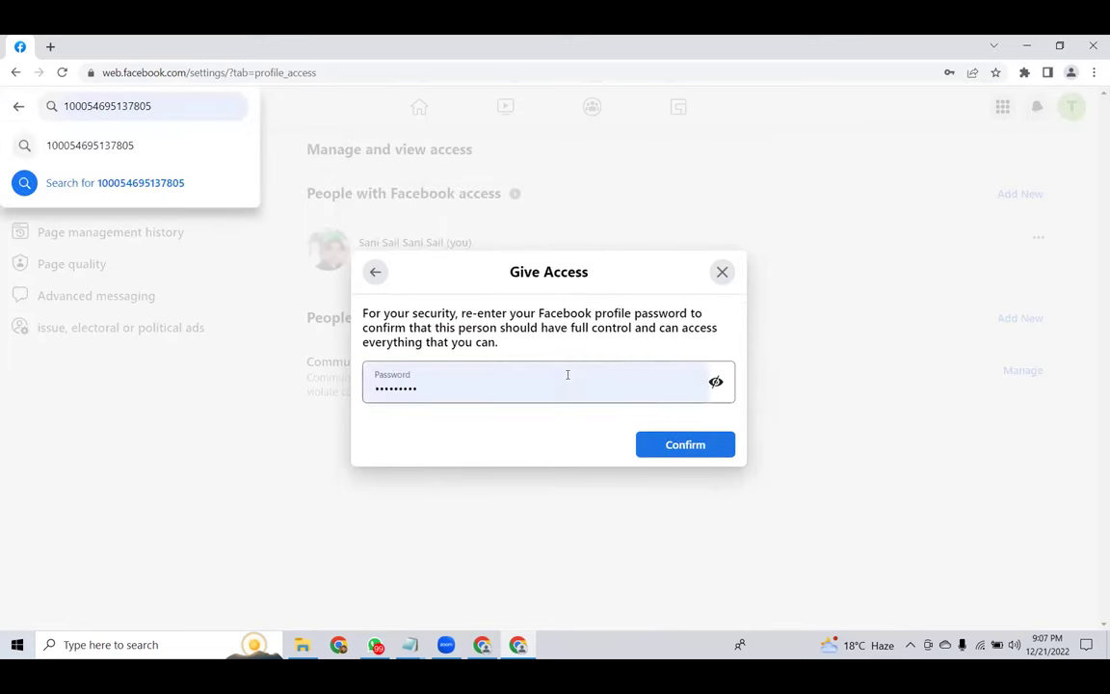
click(679, 451)
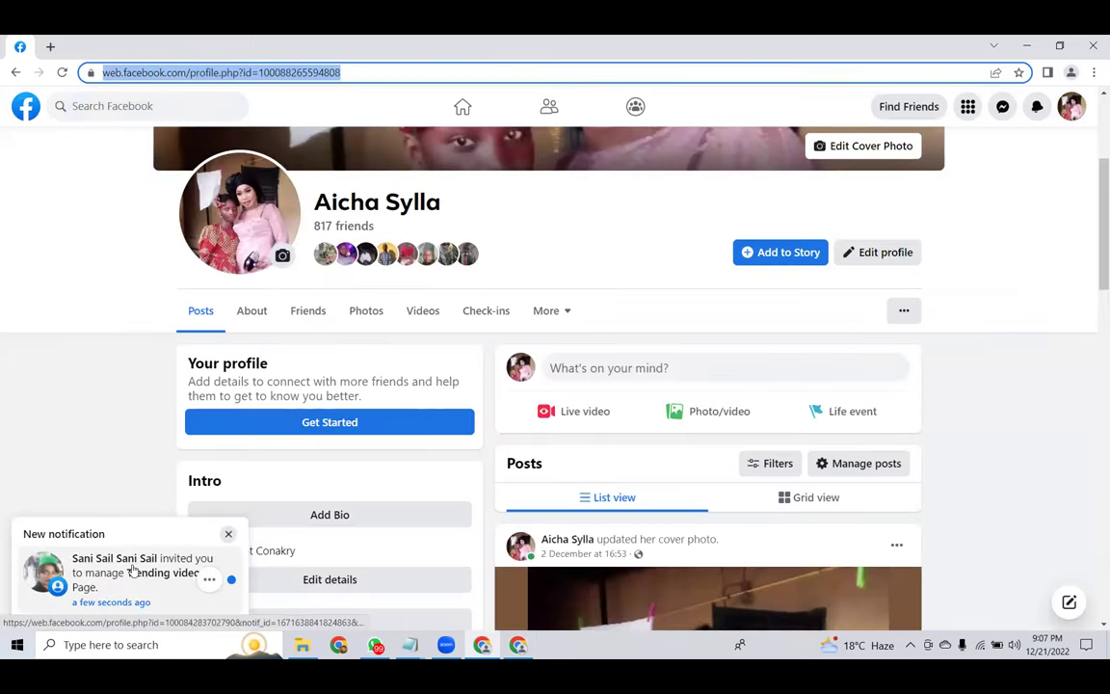
In the batch account's window, review and accept the invitation to manage the Trending videos Page, keeping the default notification options
click(113, 564)
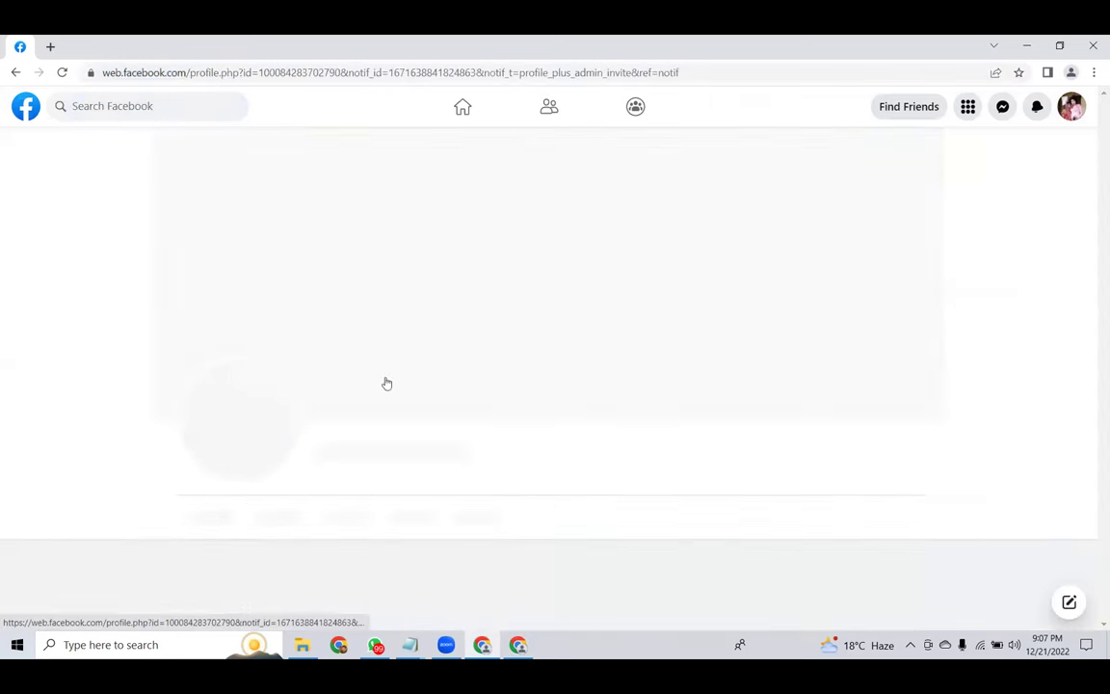
click(744, 583)
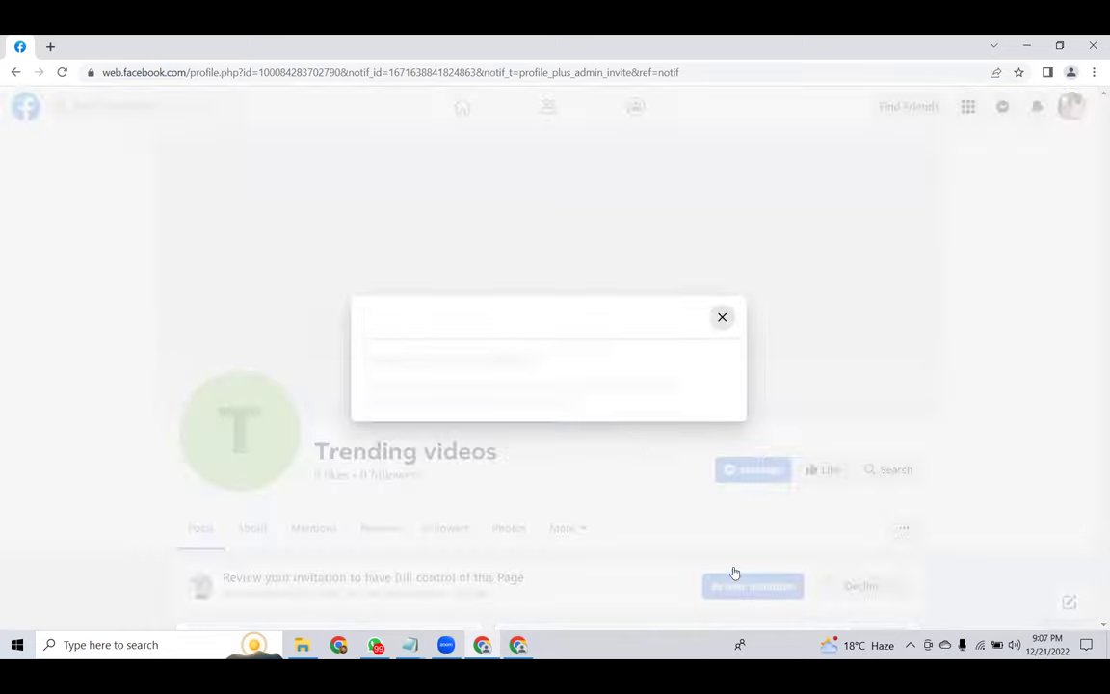
scroll(603, 414, down, 1)
click(682, 556)
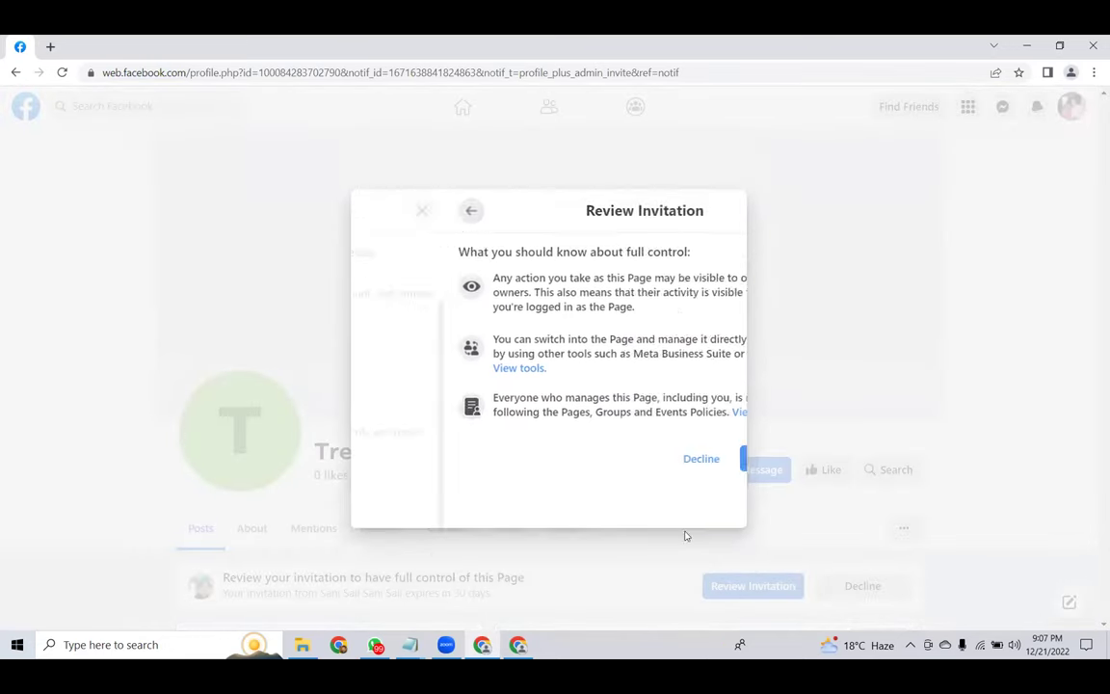
click(703, 481)
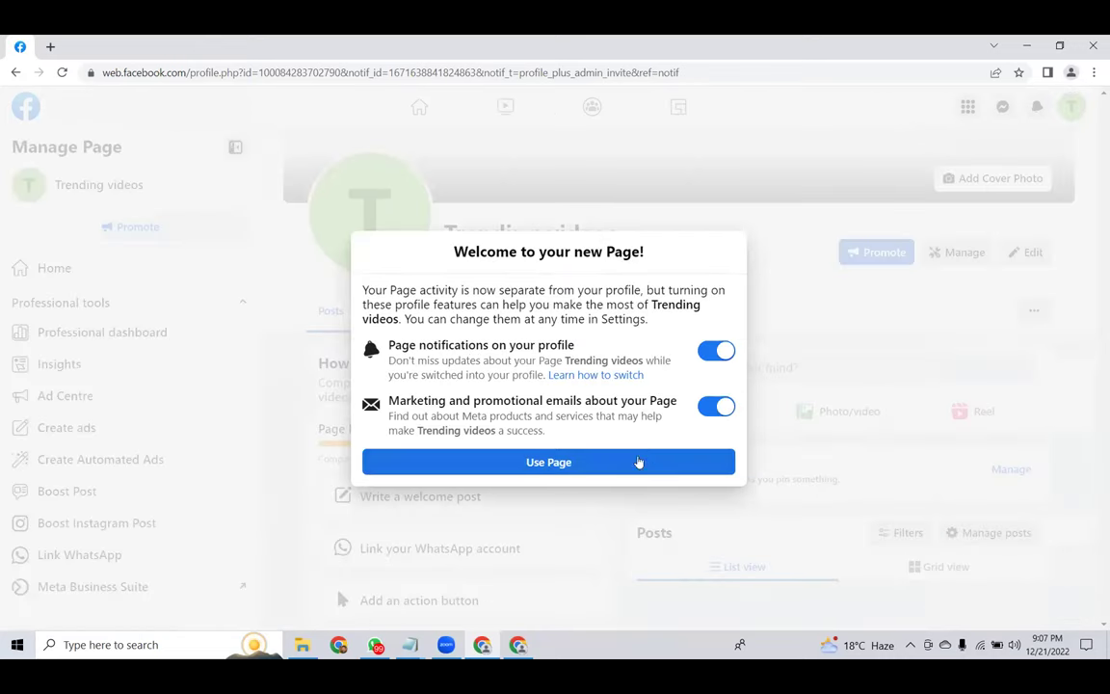
click(583, 459)
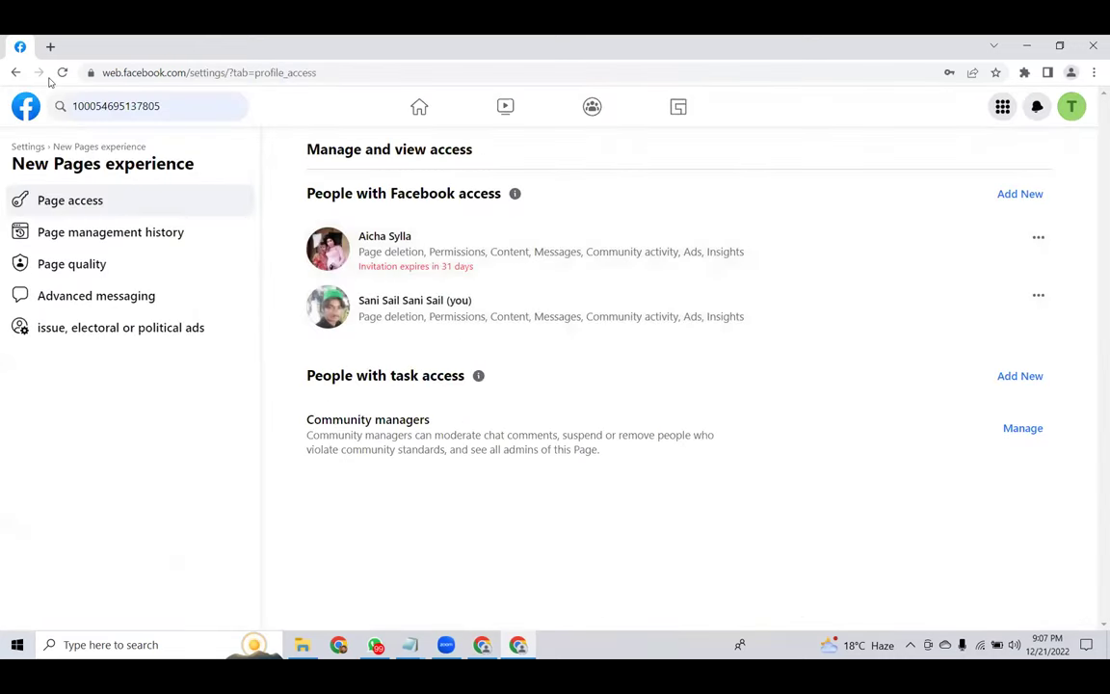
Reload the Page access list and remove the original owner's Facebook access to the Trending videos Page
click(62, 73)
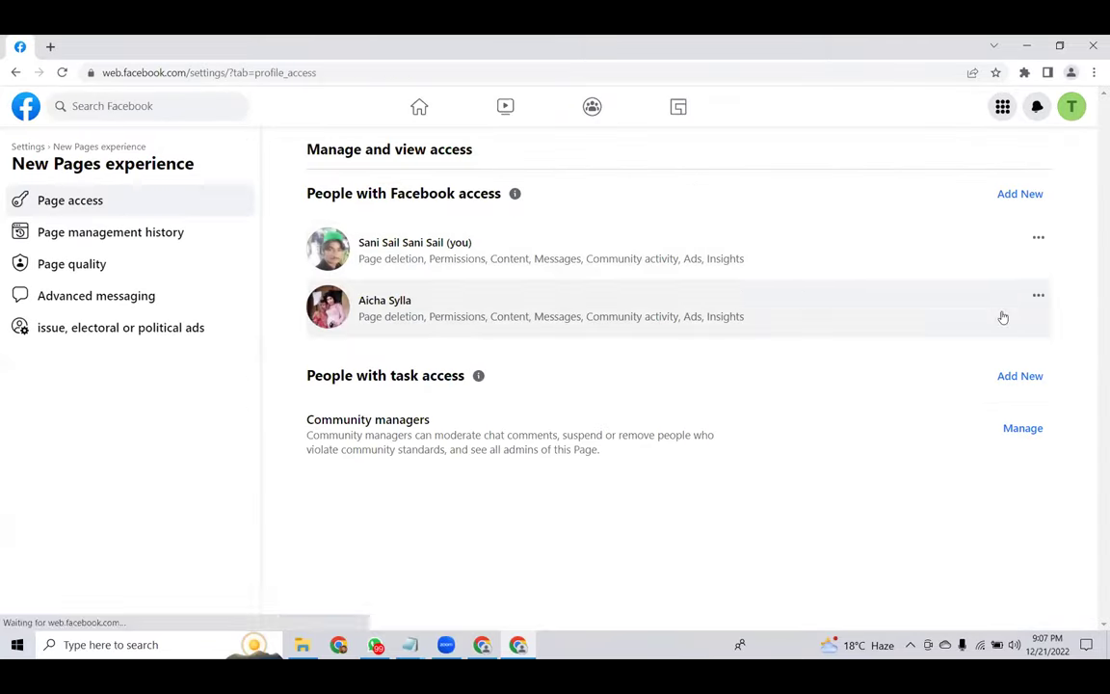
click(1039, 240)
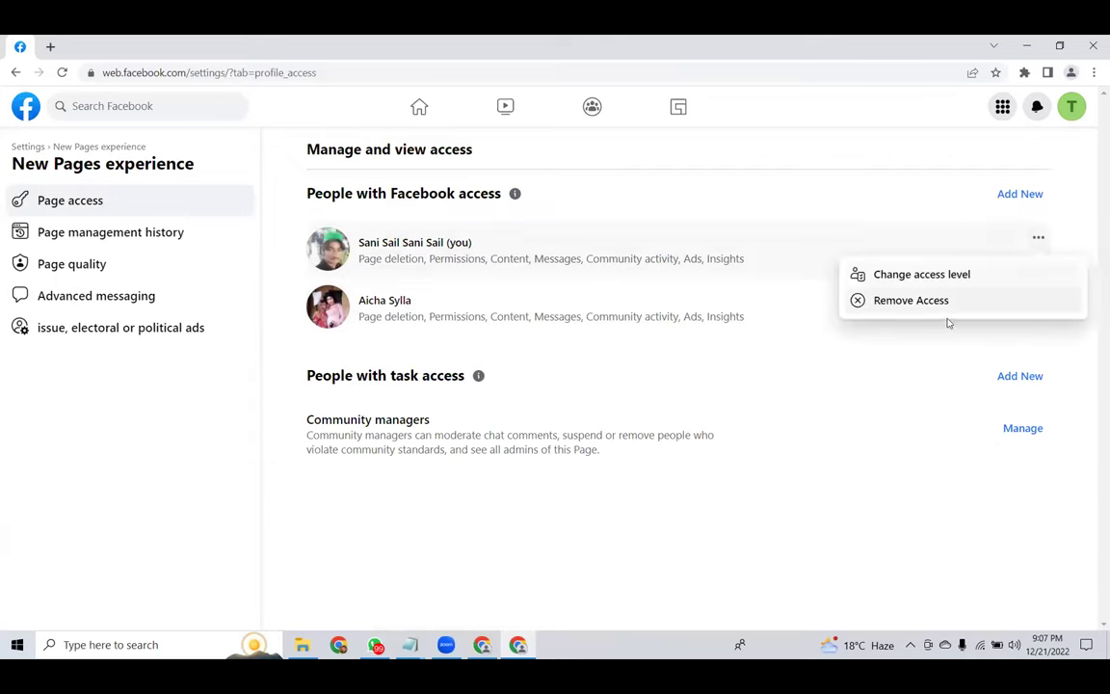
click(884, 300)
click(666, 454)
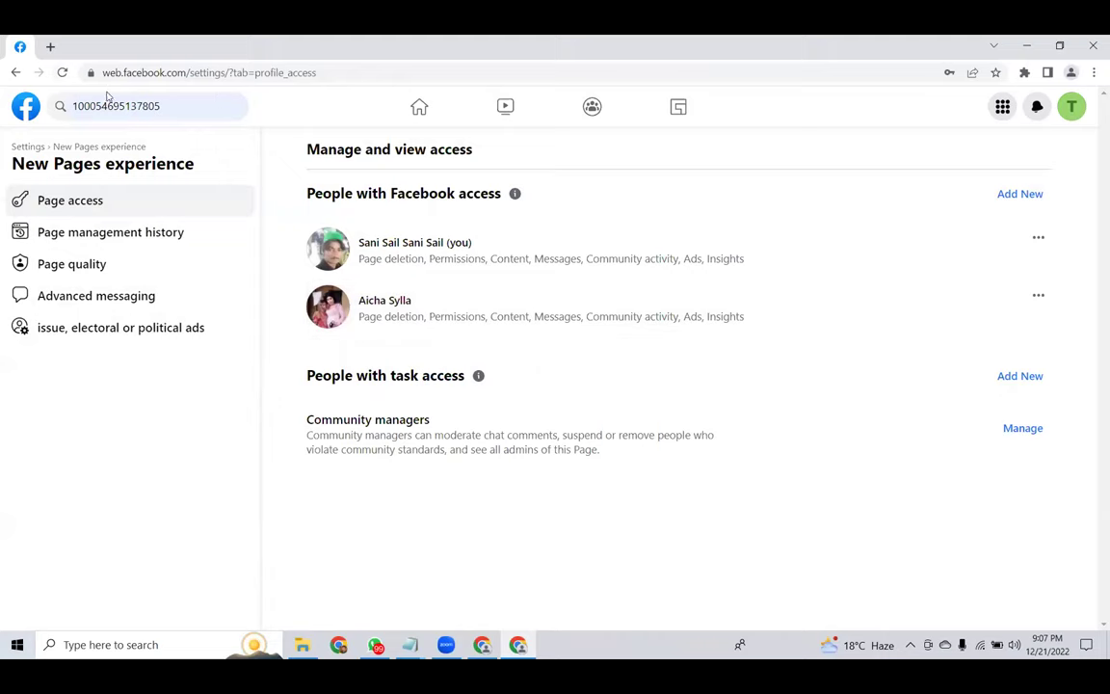
Check the original account's profile and its list of selectable profiles for the Trending videos Page
click(420, 108)
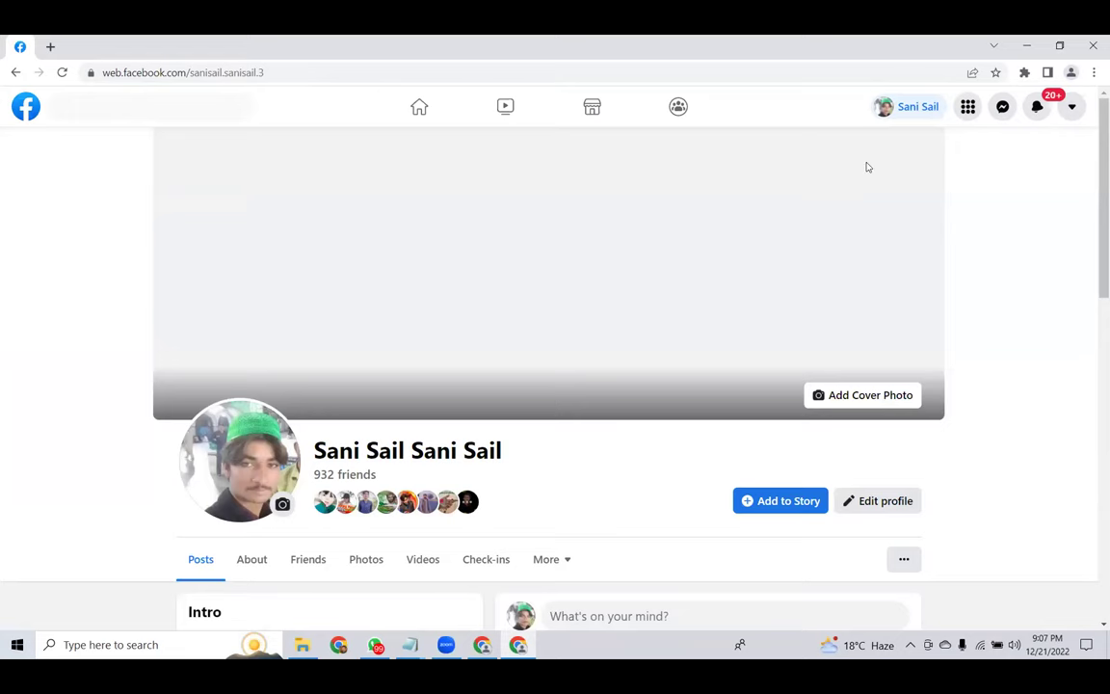
scroll(904, 222, down, 3)
click(1071, 106)
click(885, 216)
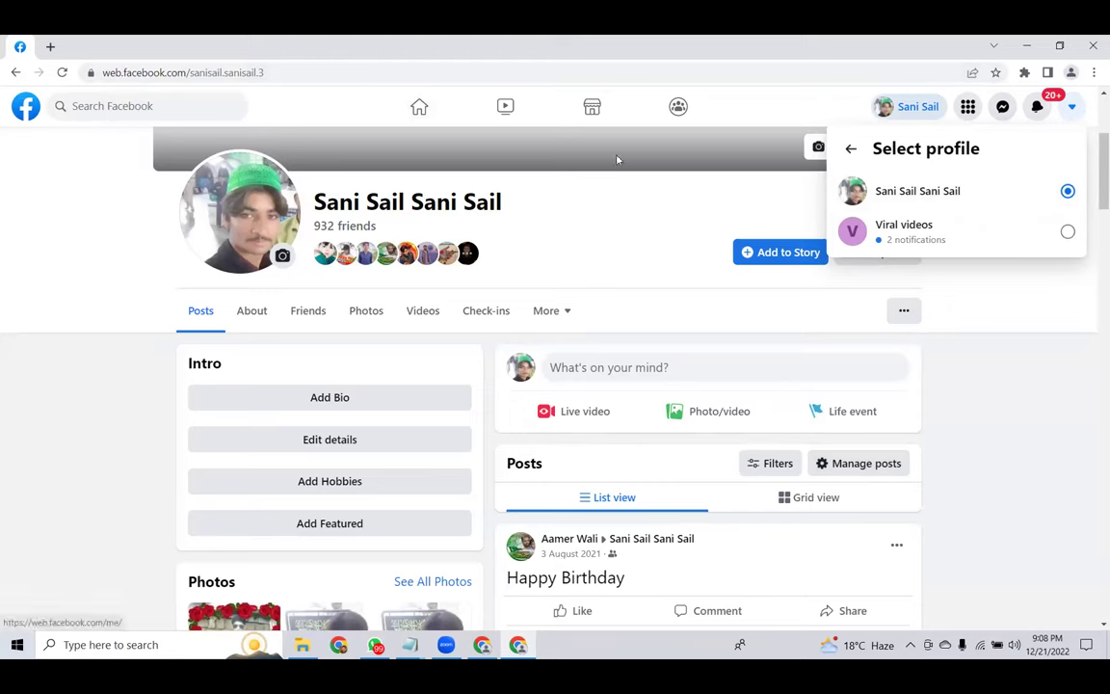
drag(501, 202, 316, 200)
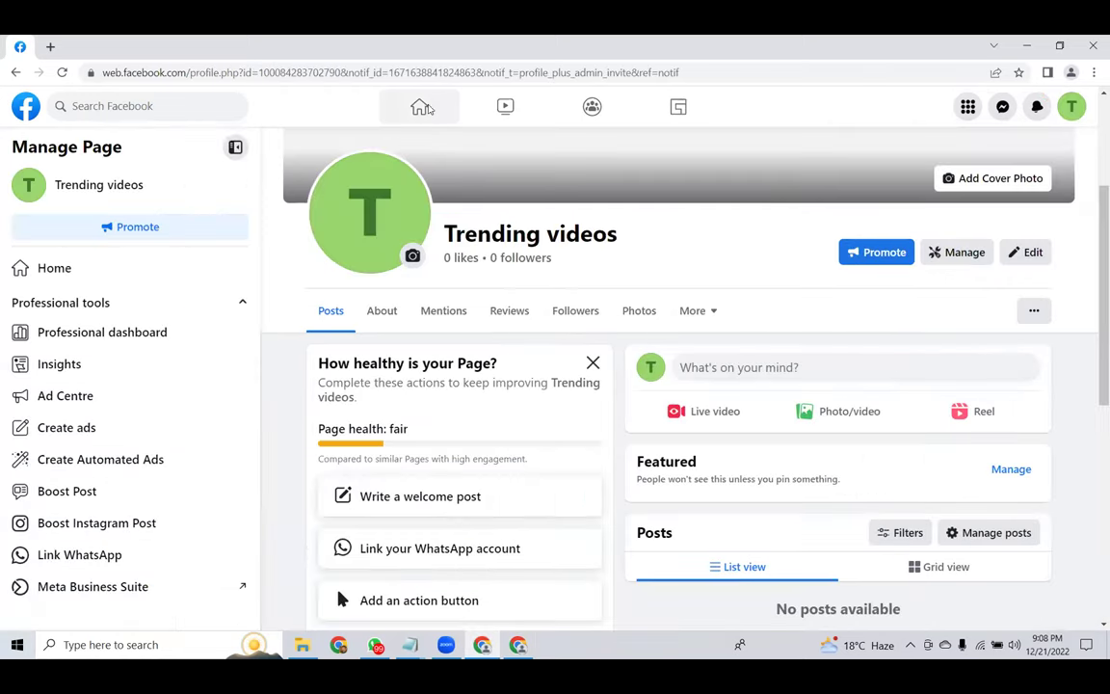
Switch the batch account to its personal profile and back to Trending videos, and open the Page
click(419, 106)
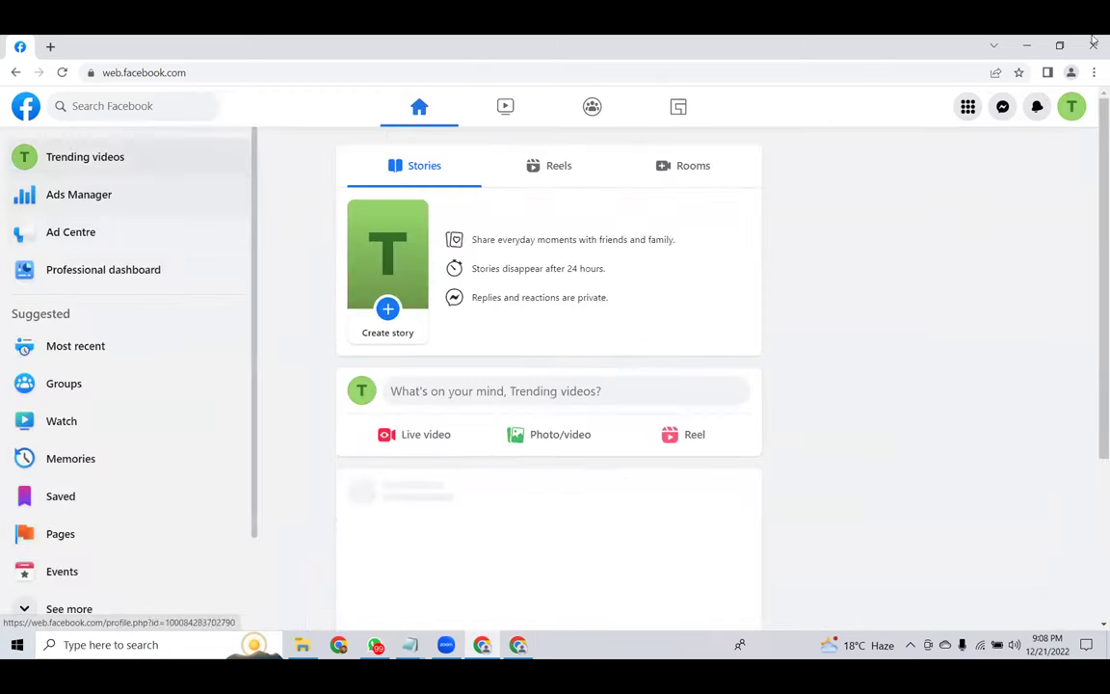
click(1064, 108)
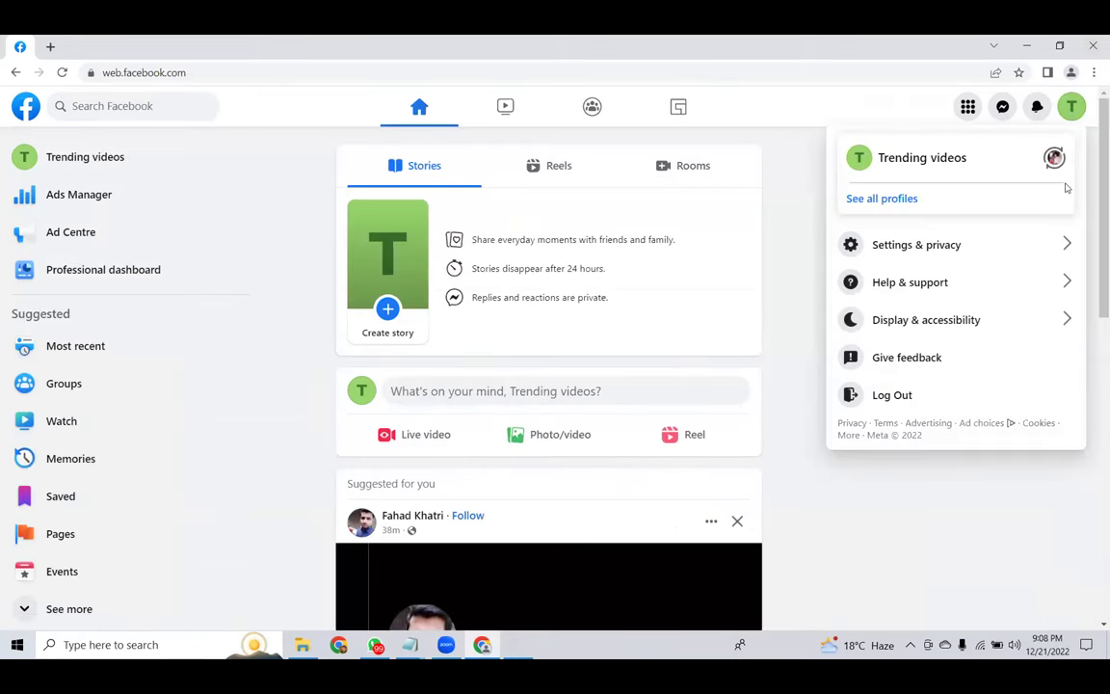
click(1054, 157)
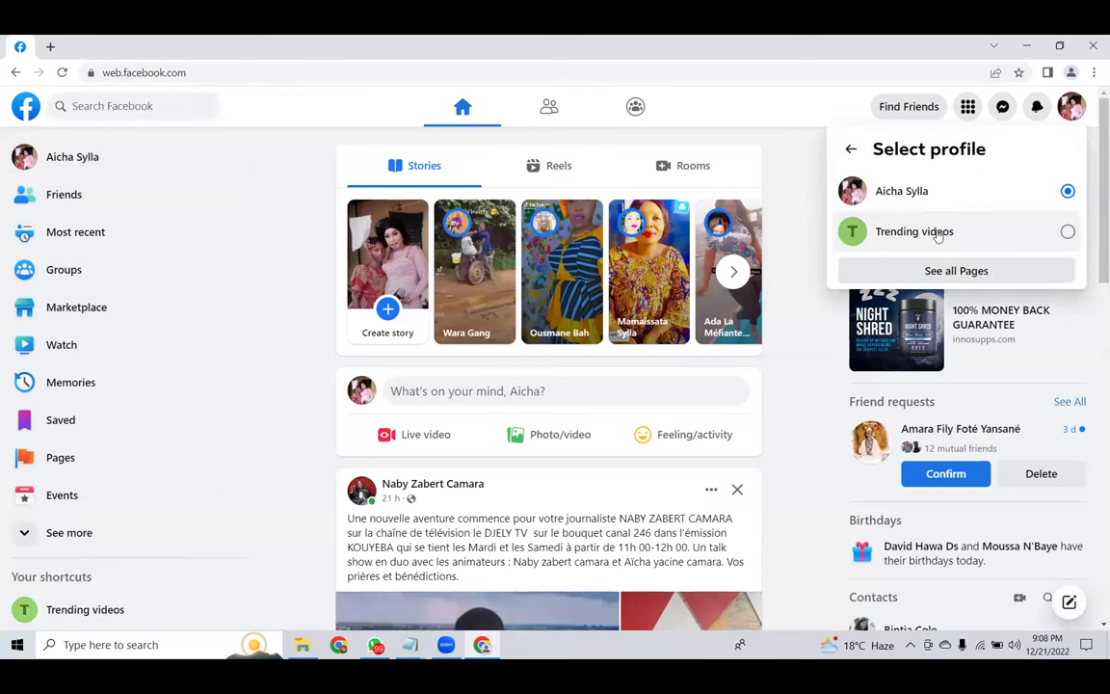
click(938, 233)
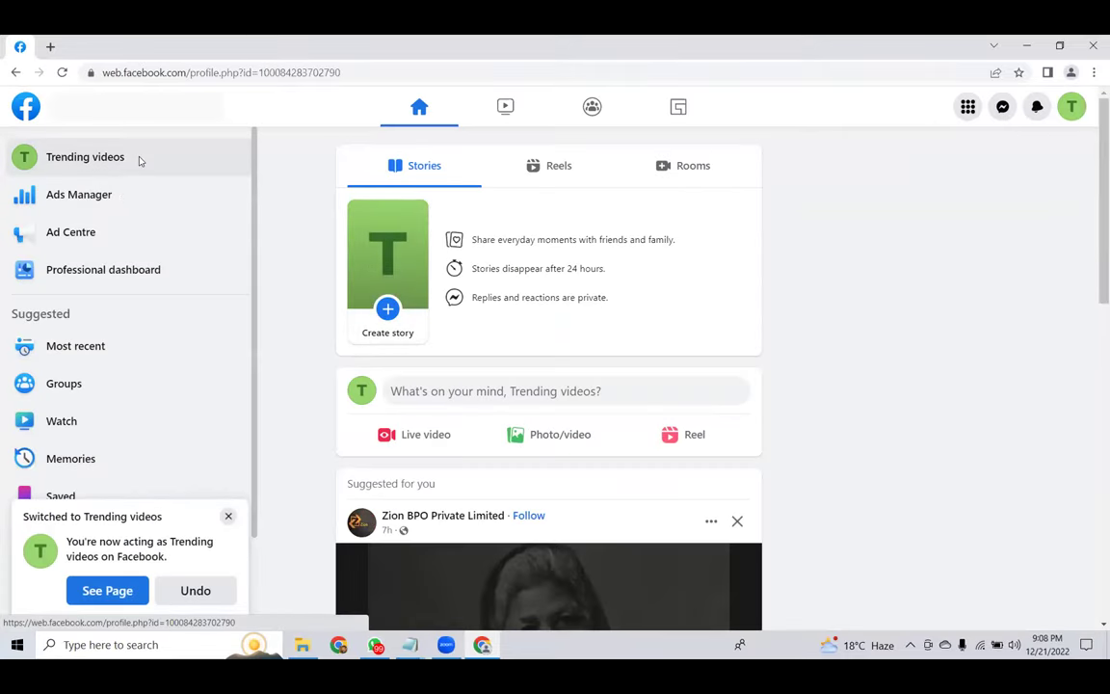
click(247, 156)
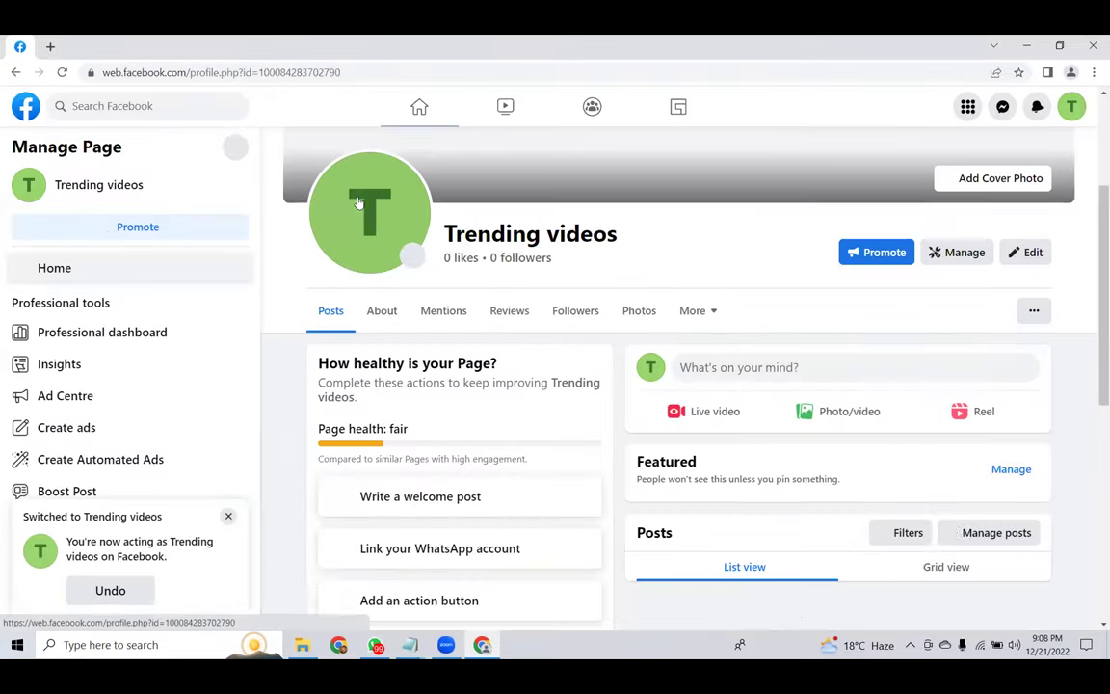